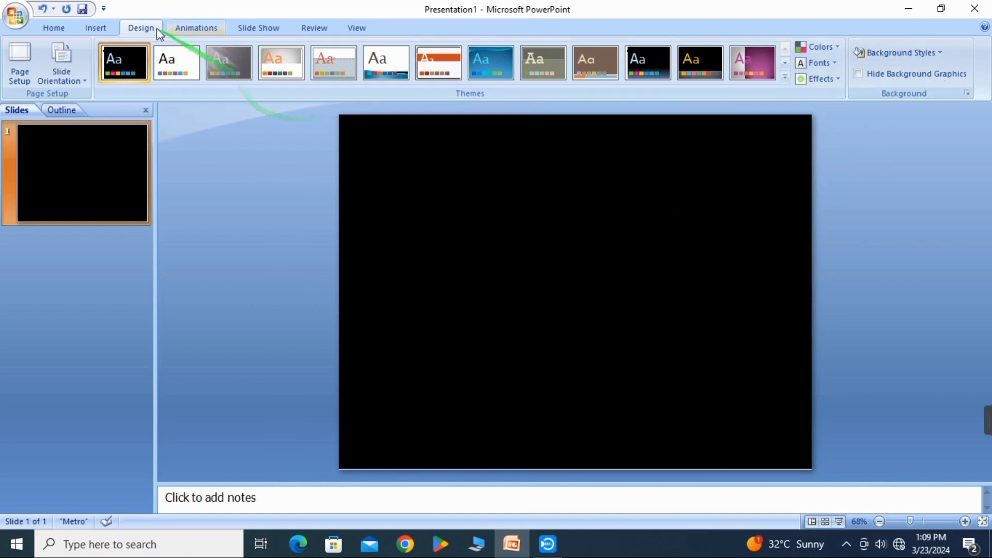
- Draw an oval about 2.17" wide and 2.08" high near the centre of the black slide
click(102, 31)
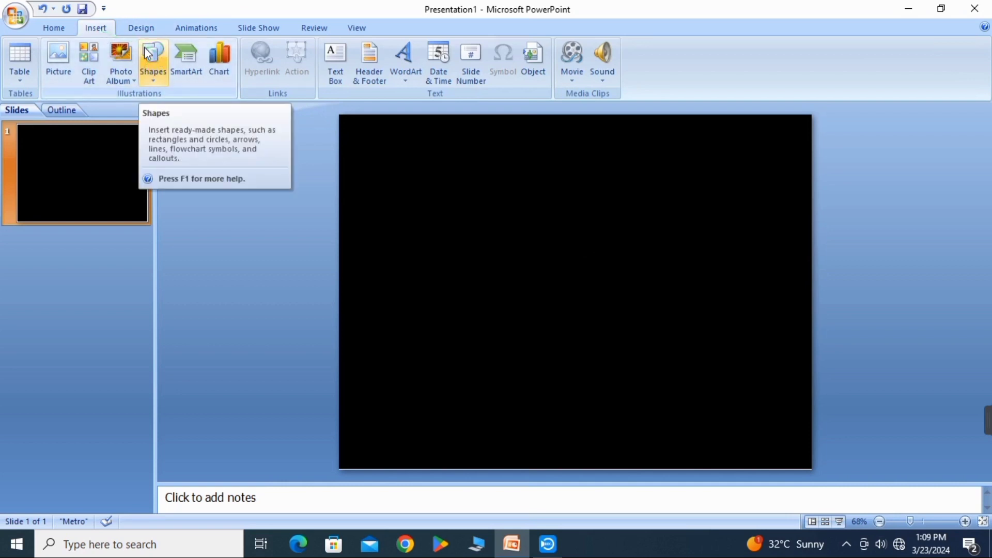
click(47, 29)
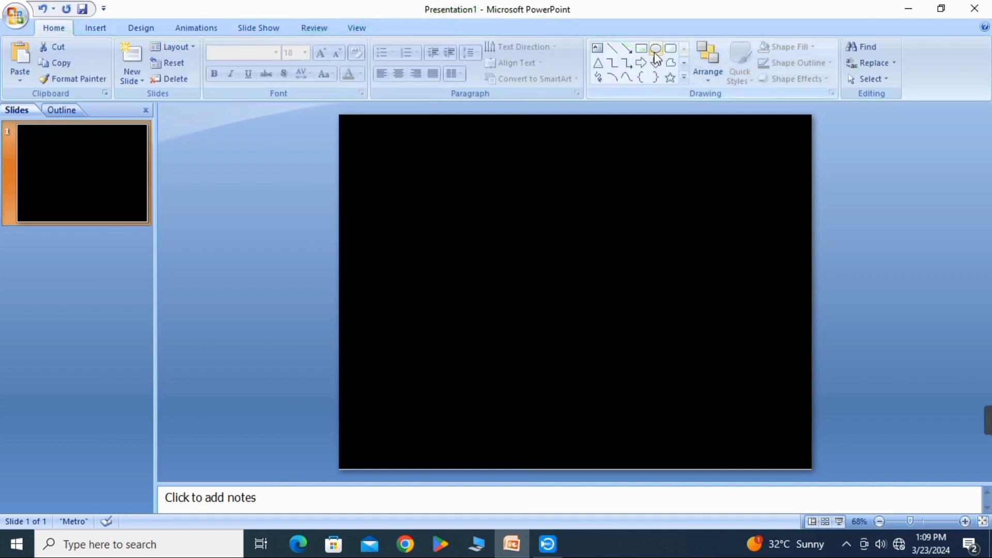
click(98, 30)
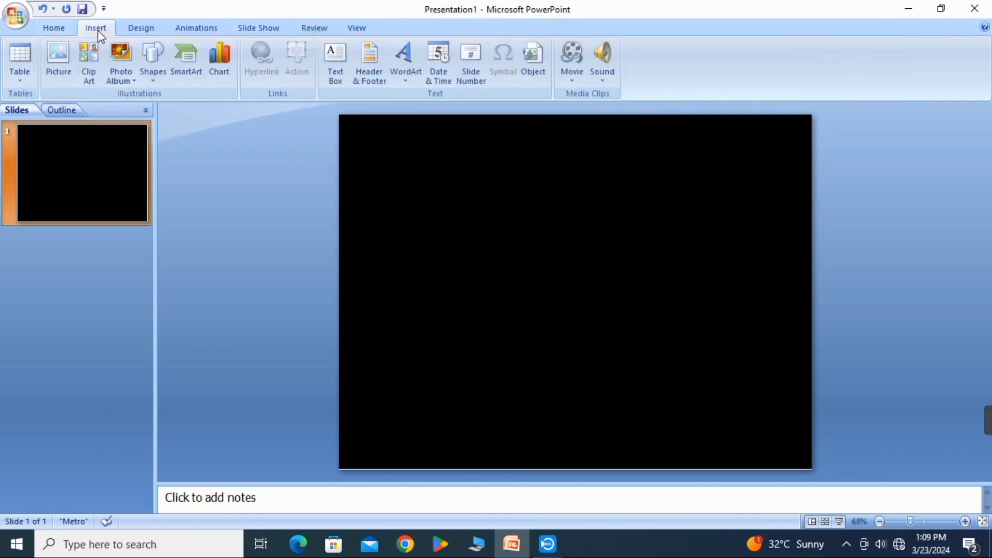
click(152, 66)
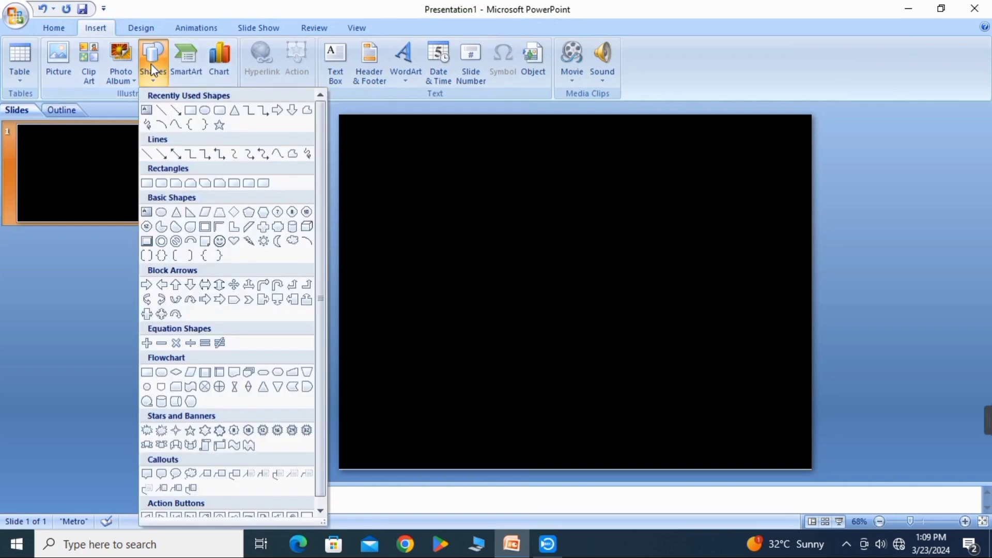
click(206, 111)
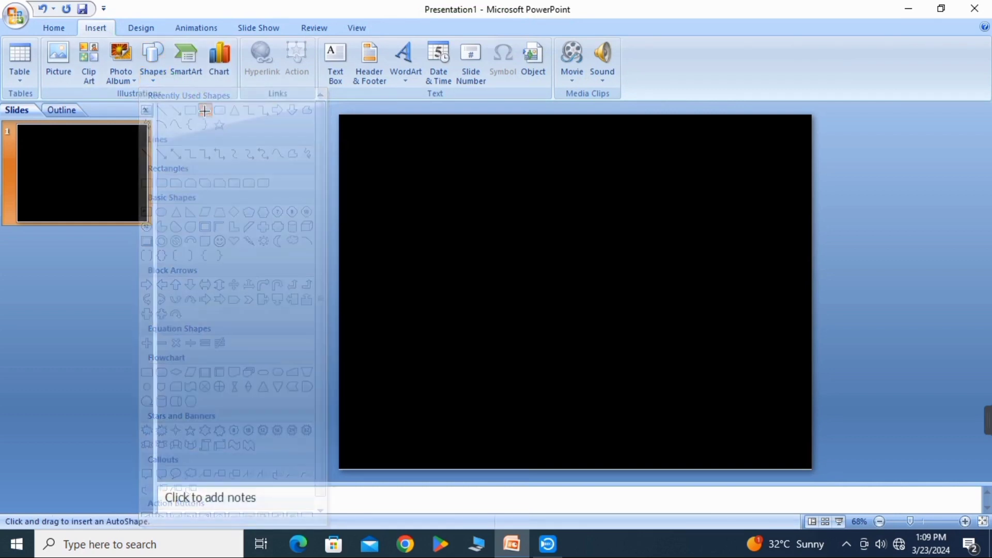
mouse_move(519, 225)
mouse_down()
mouse_move(563, 279)
mouse_move(624, 325)
mouse_up()
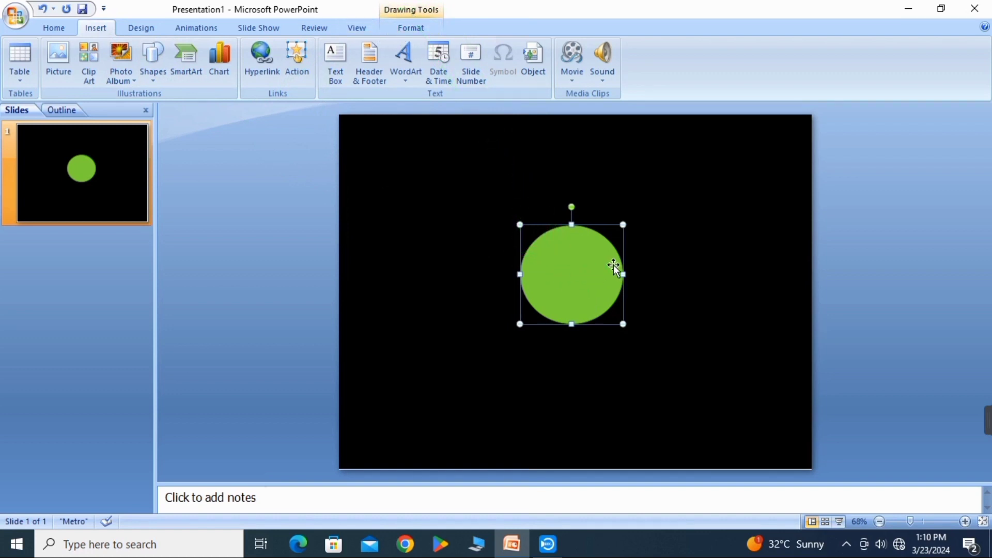
- Remove the fill from the drawn oval
click(411, 29)
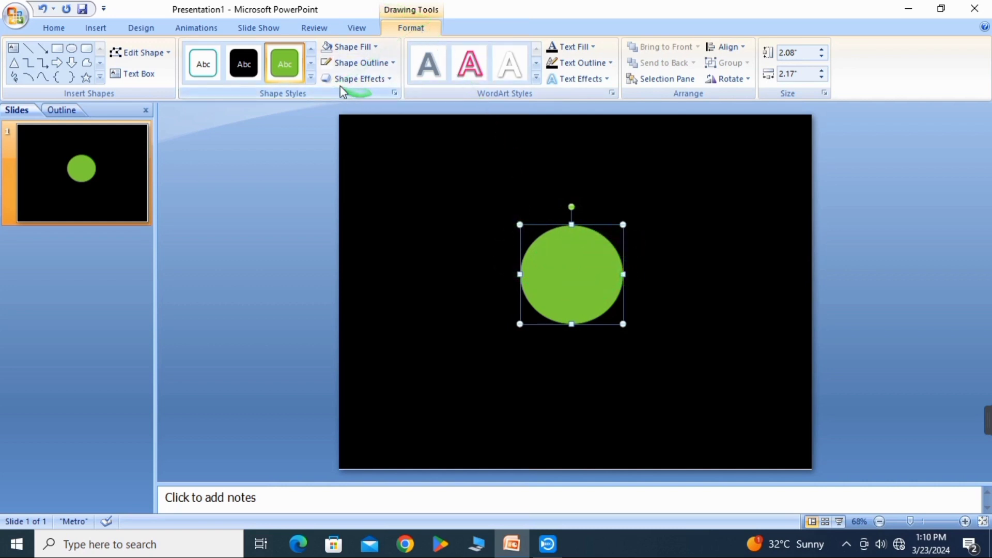
click(365, 49)
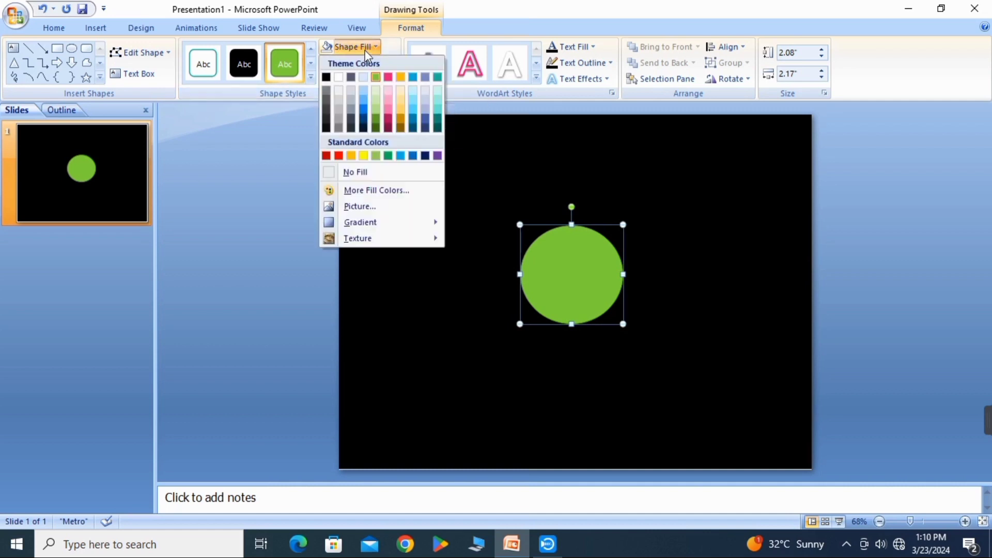
click(333, 175)
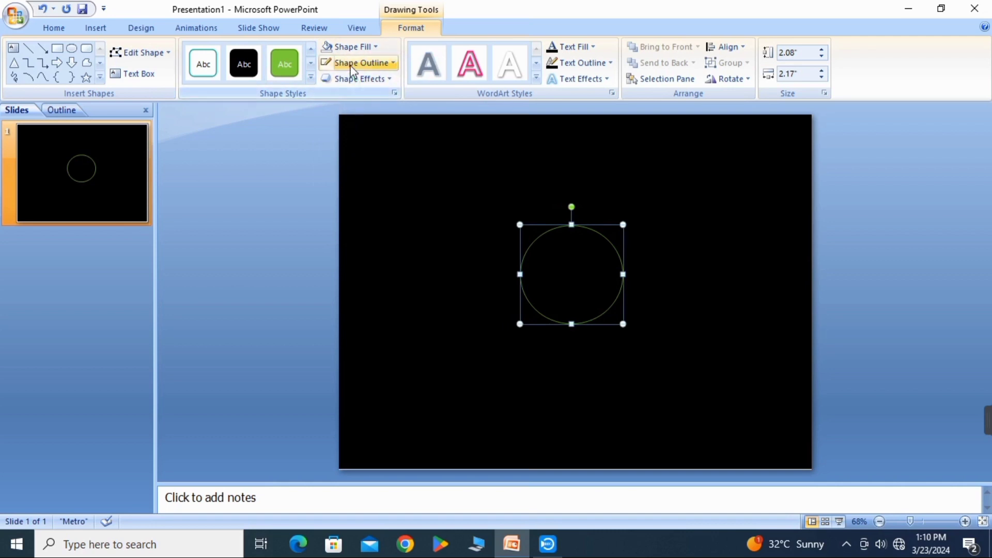
- Give the oval a white outline with the finest dotted dash style
click(345, 64)
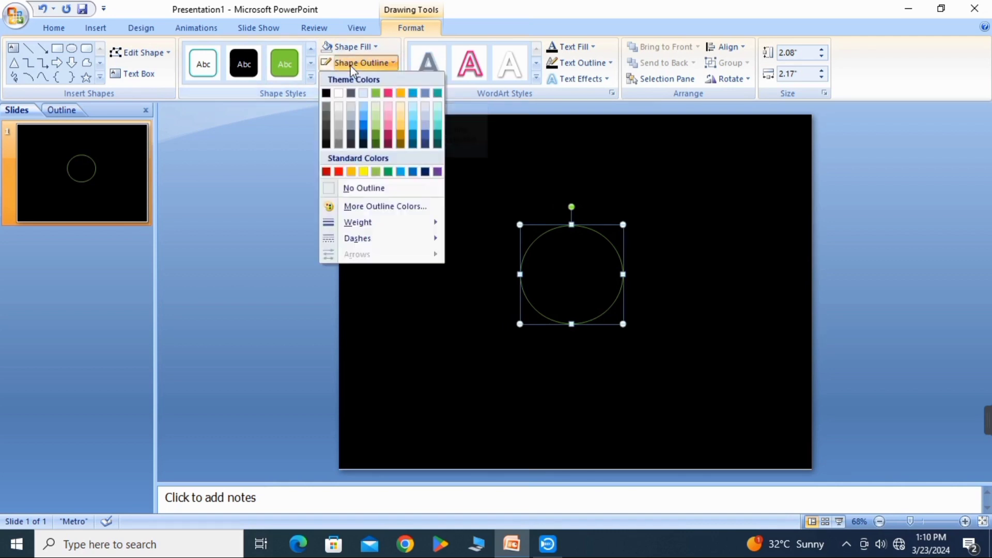
click(339, 93)
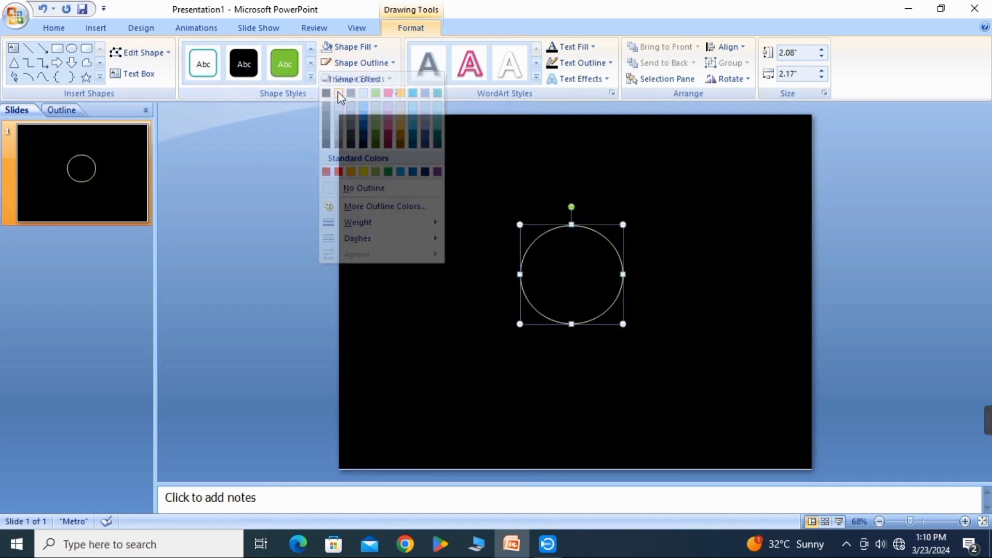
click(380, 64)
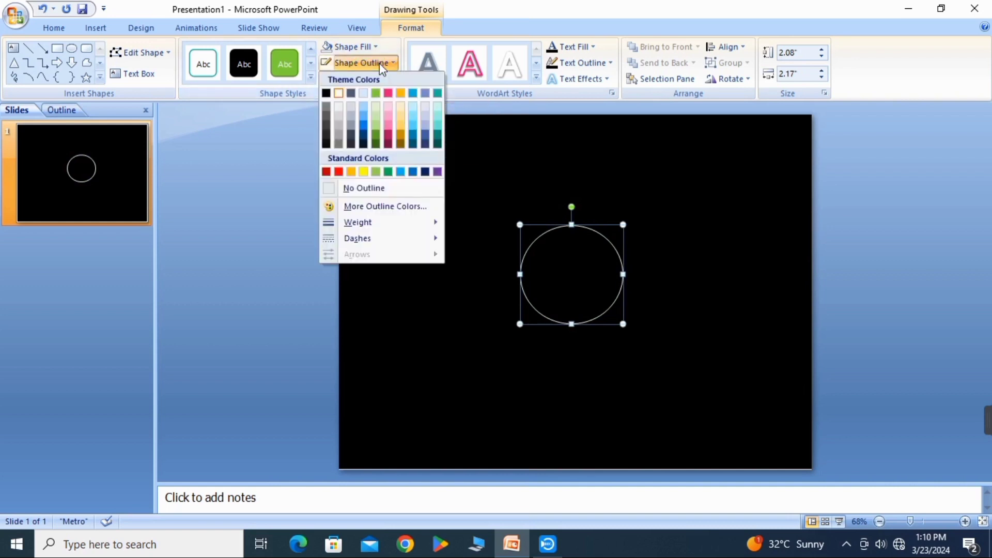
mouse_move(354, 241)
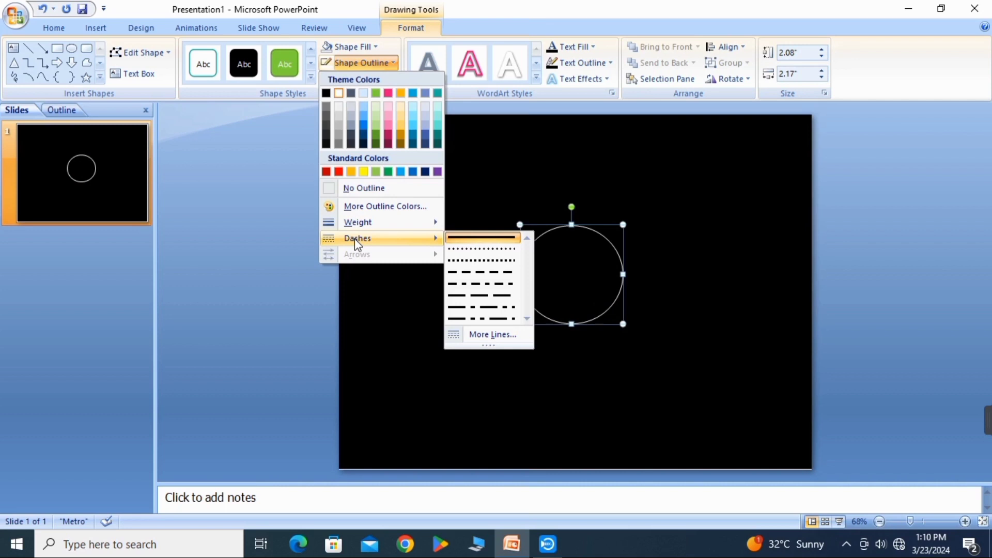
click(468, 253)
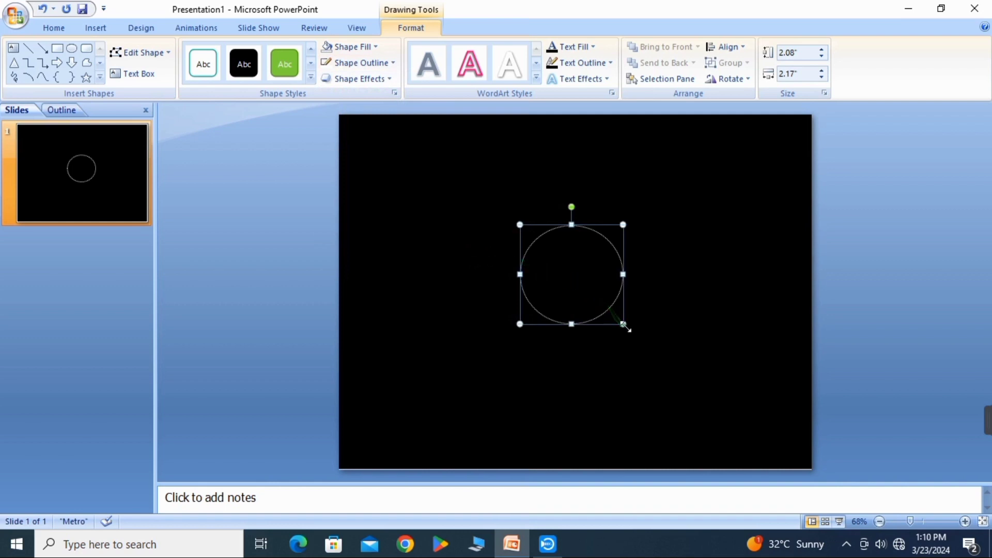
- Enlarge the oval to about 2.67" wide and 2.33" high and move it slightly up and left on the slide
drag(624, 324, 646, 336)
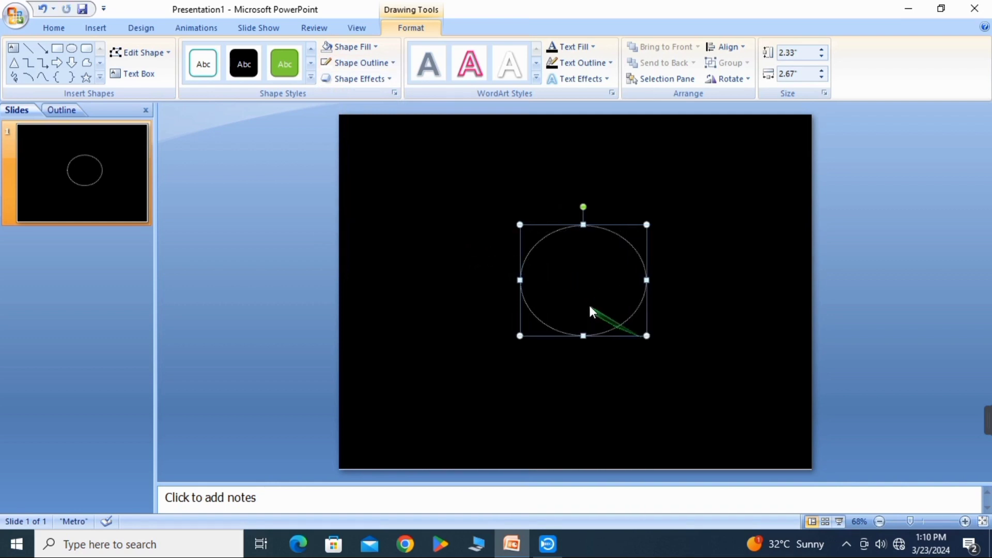
click(590, 267)
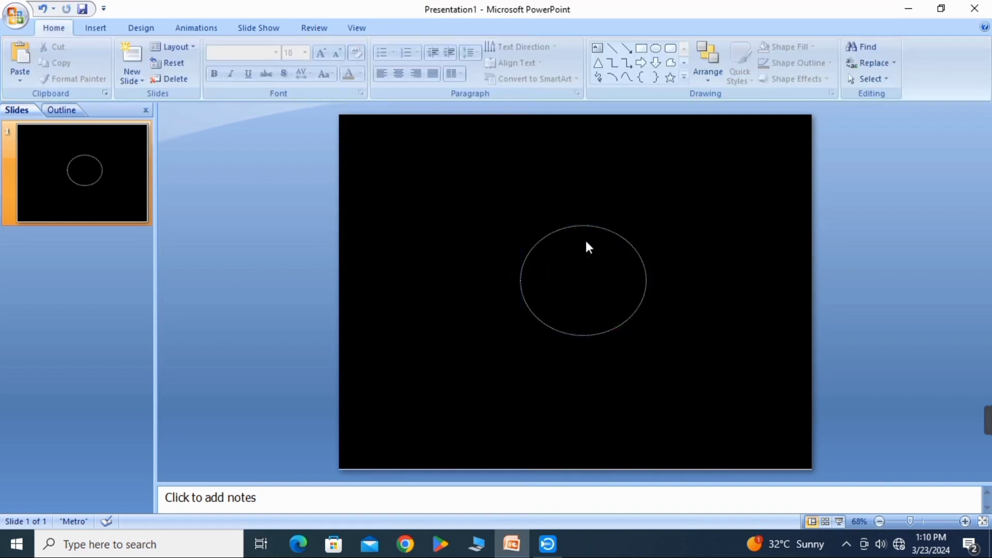
click(582, 225)
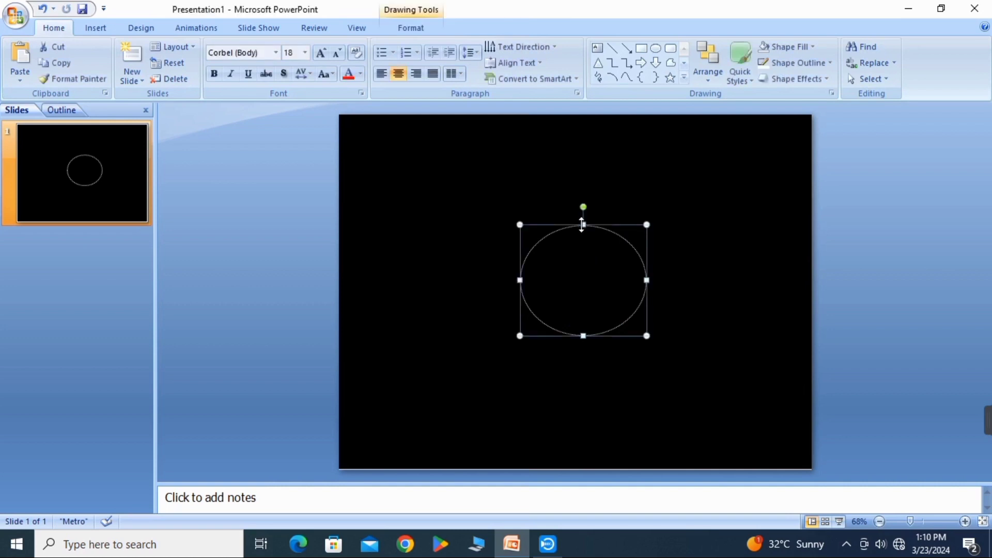
drag(582, 225, 546, 222)
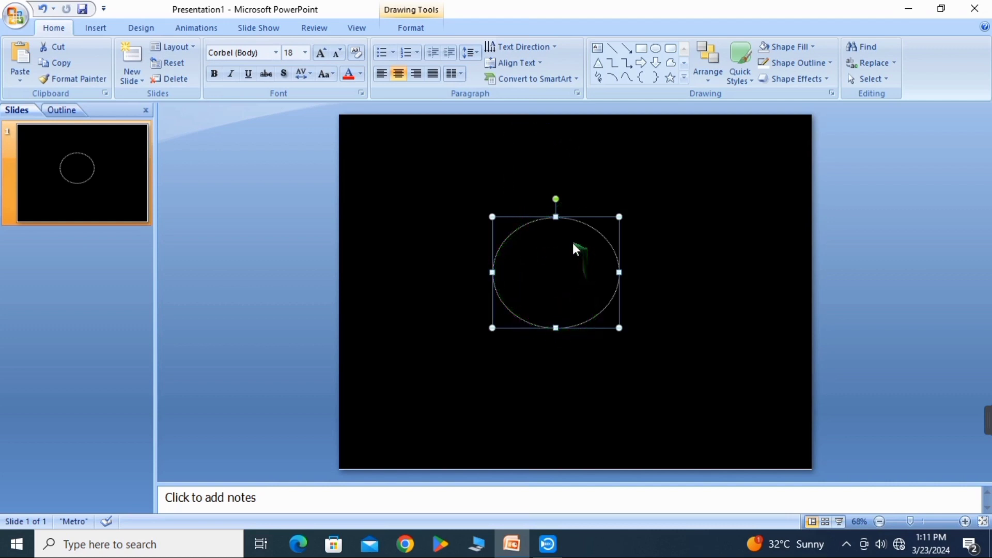
right_click(515, 233)
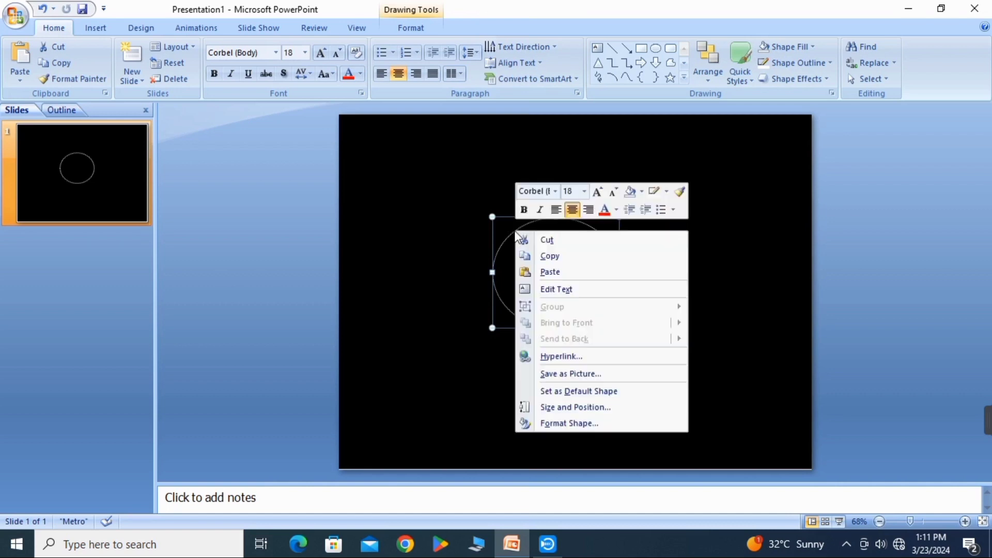
click(434, 185)
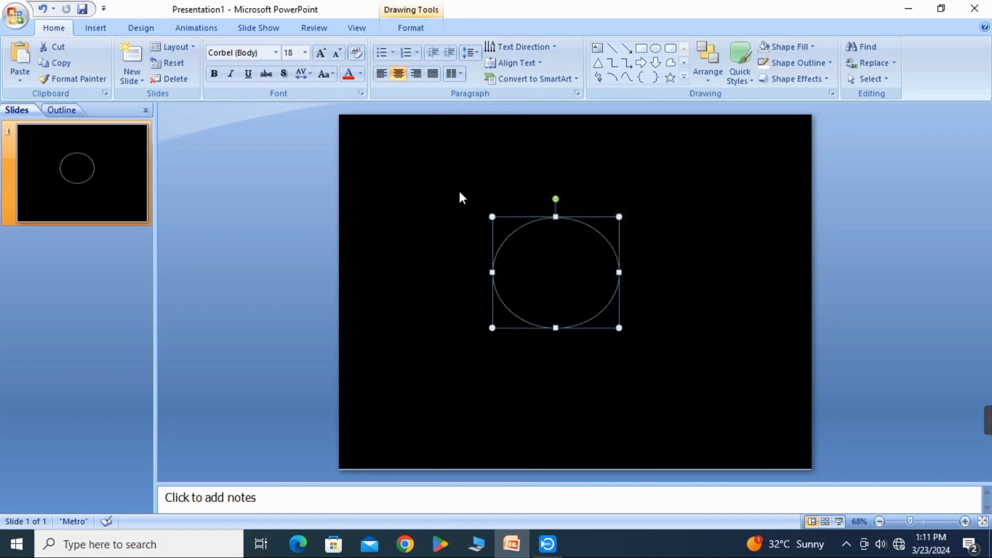
right_click(548, 261)
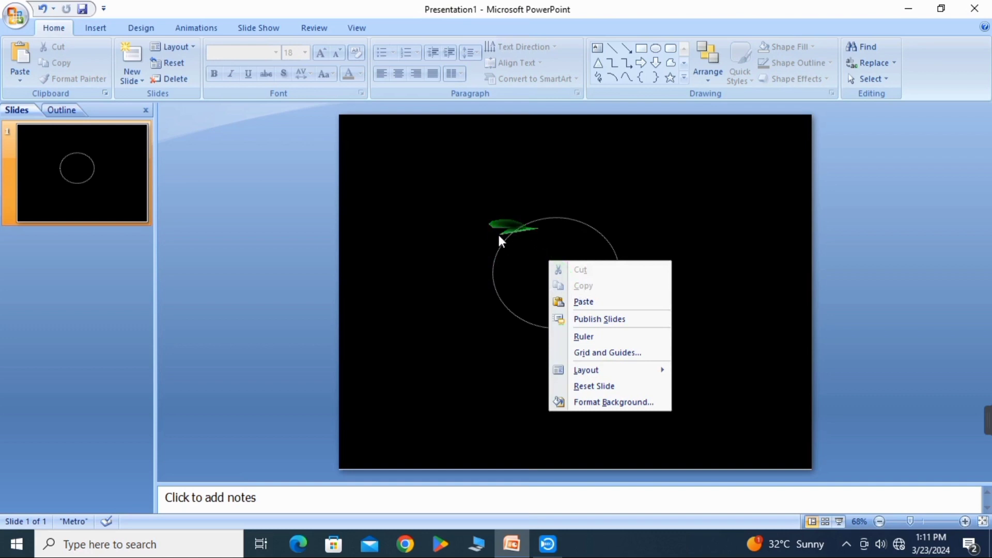
click(529, 245)
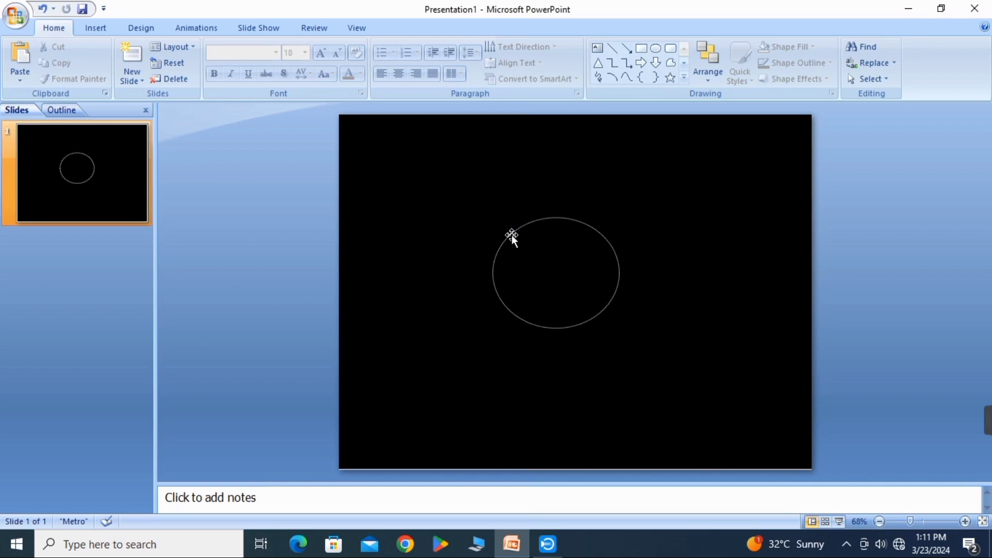
- Copy the dotted oval and paste seven duplicates onto the slide
click(512, 236)
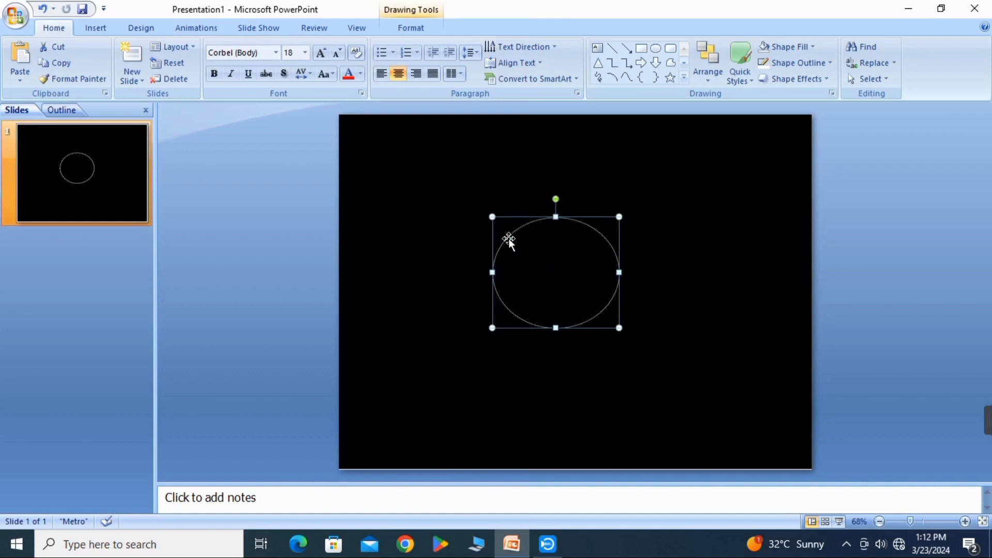
right_click(510, 241)
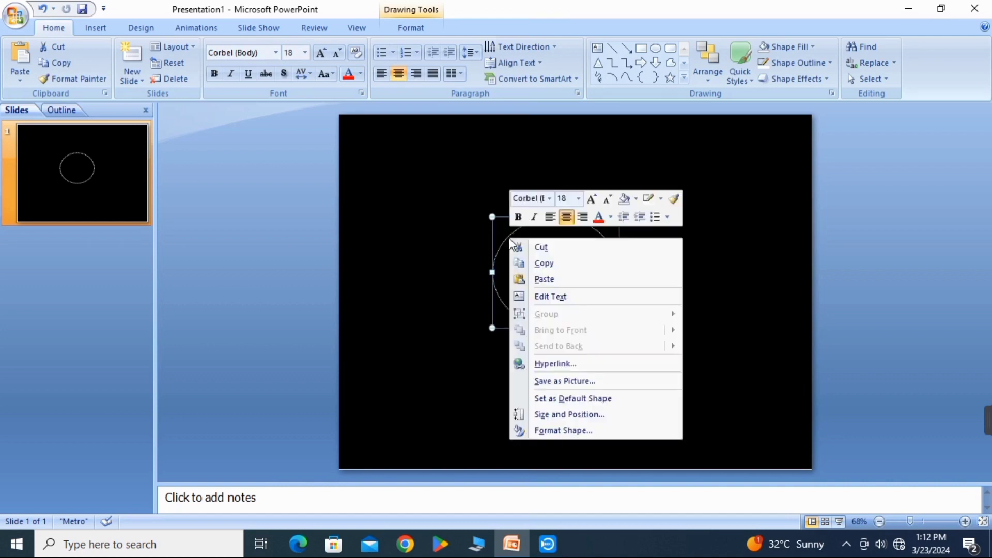
click(524, 263)
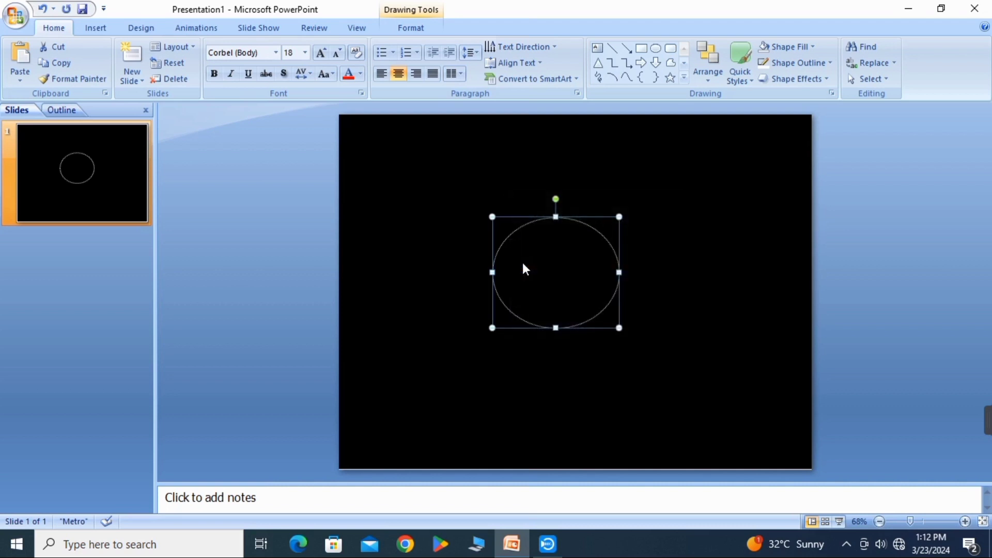
key(ctrl+v)
key(ctrl+v)
key(ctrl+v)
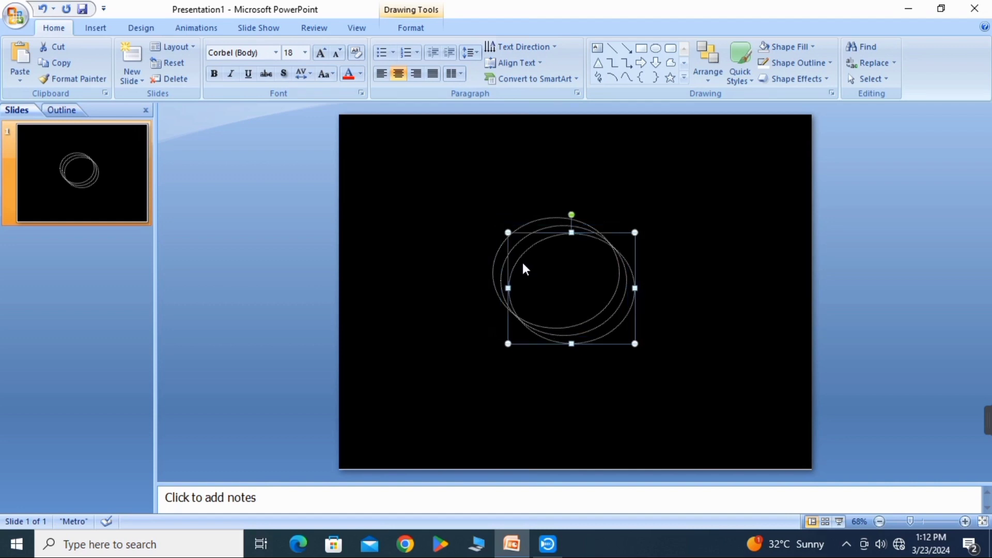
key(ctrl+v)
key(ctrl+v)
key(ctrl+v)
key(ctrl+v)
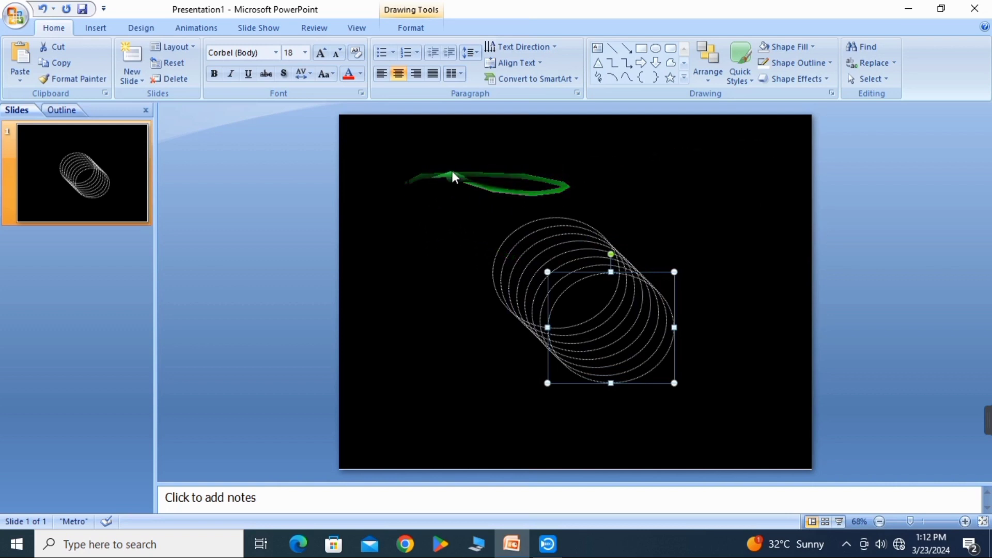
- Select all eight ovals and stack them exactly on each other with Align Center and Align Middle
click(372, 145)
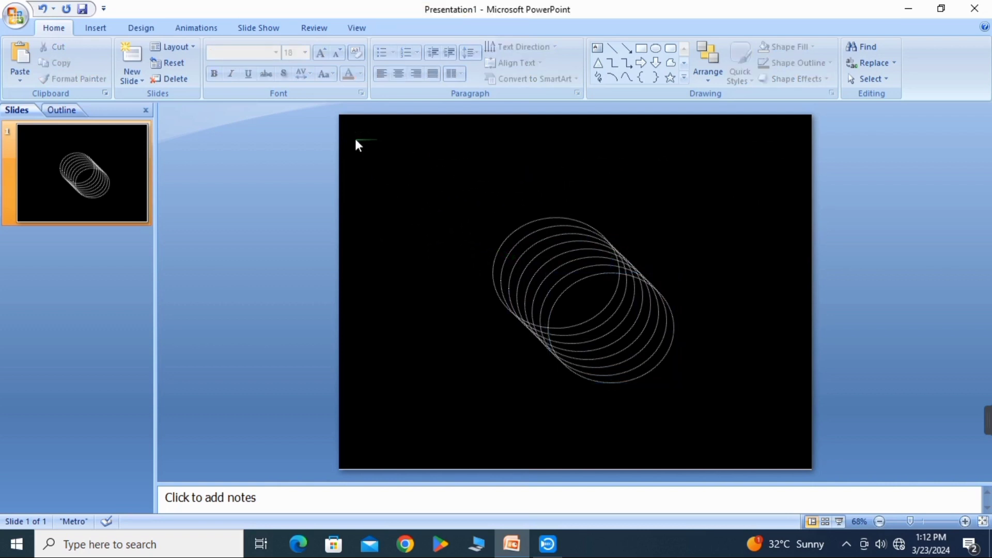
mouse_move(355, 137)
mouse_down()
mouse_move(627, 383)
mouse_move(742, 436)
mouse_up()
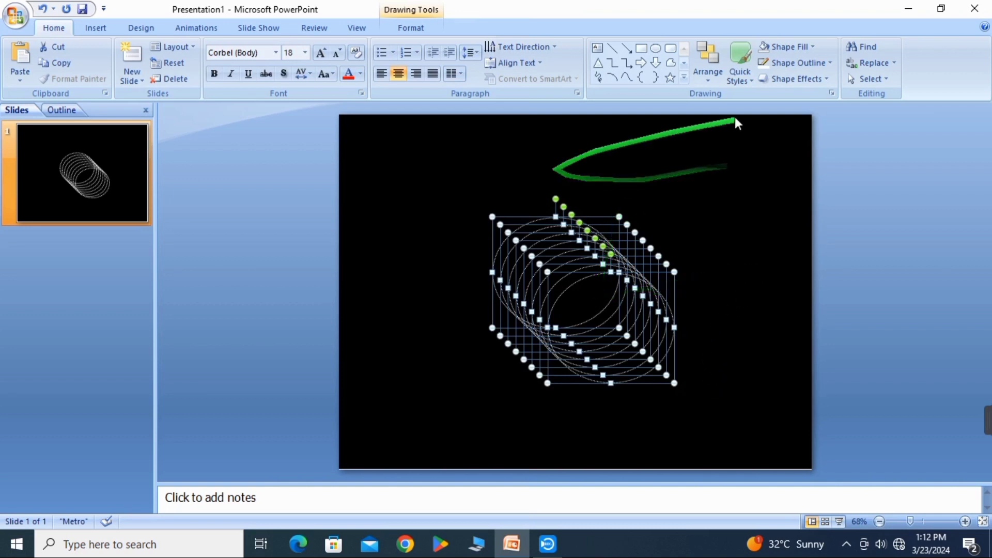
click(410, 28)
click(54, 28)
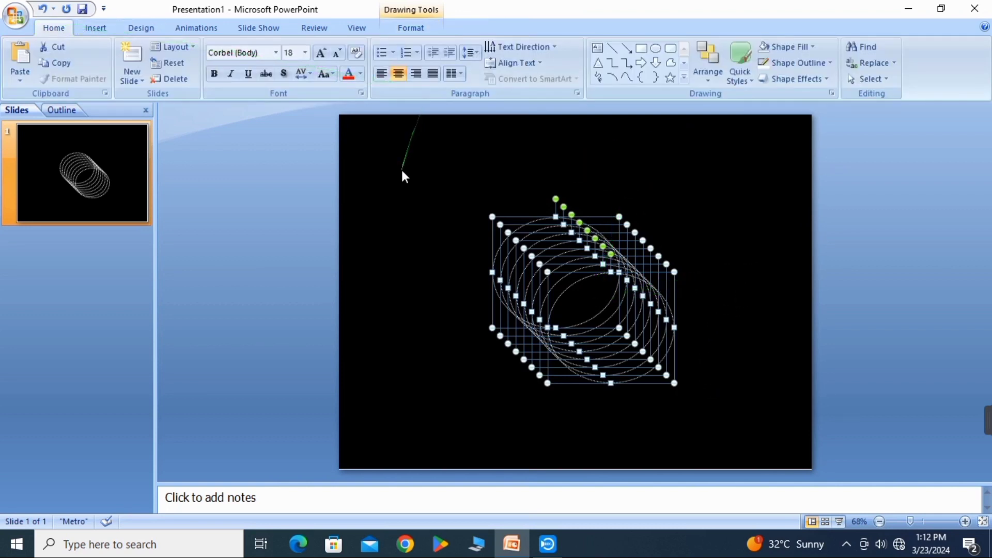
click(408, 30)
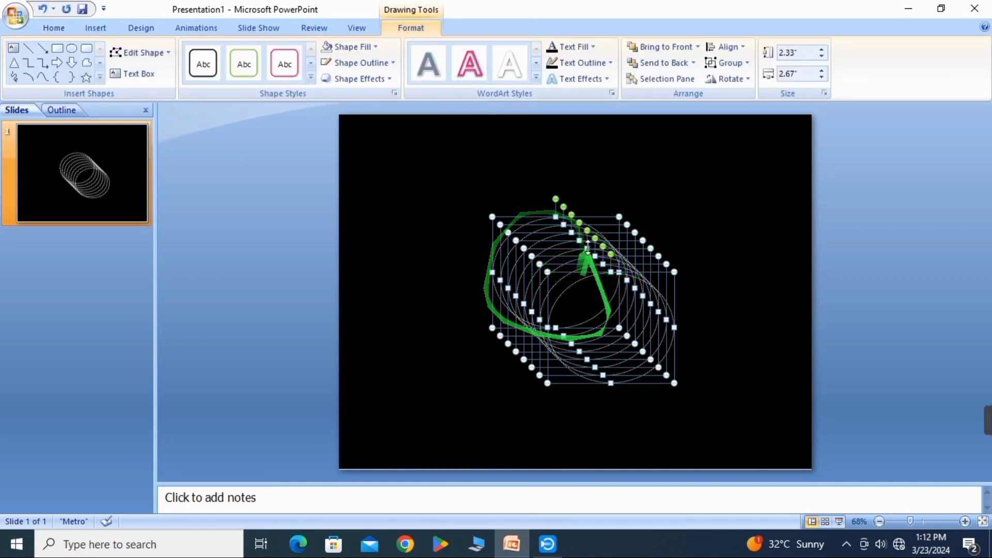
click(730, 48)
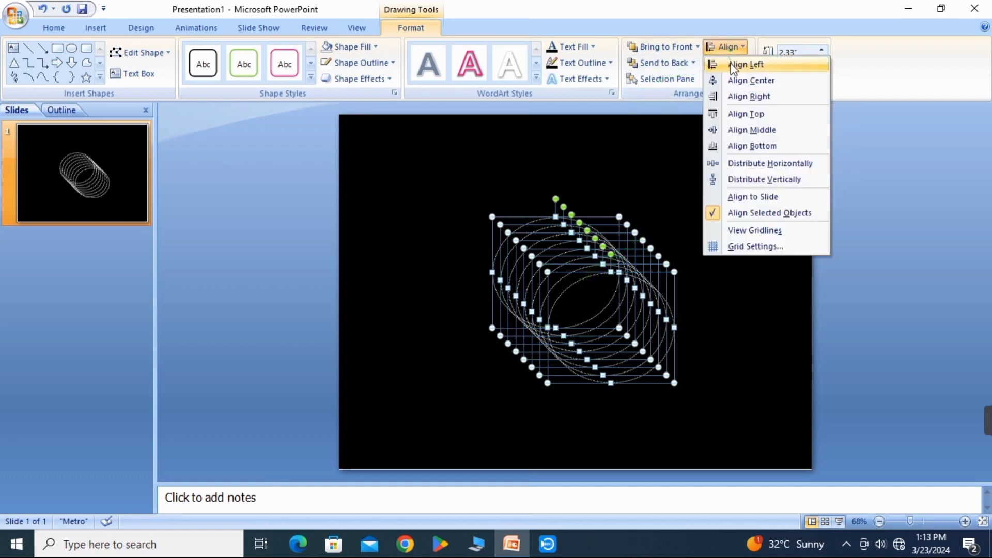
click(738, 82)
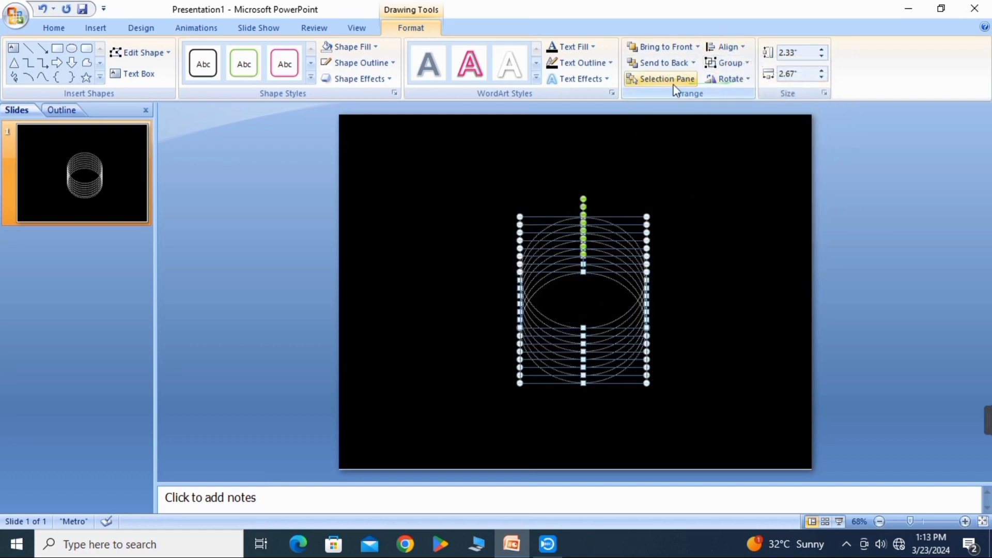
click(726, 47)
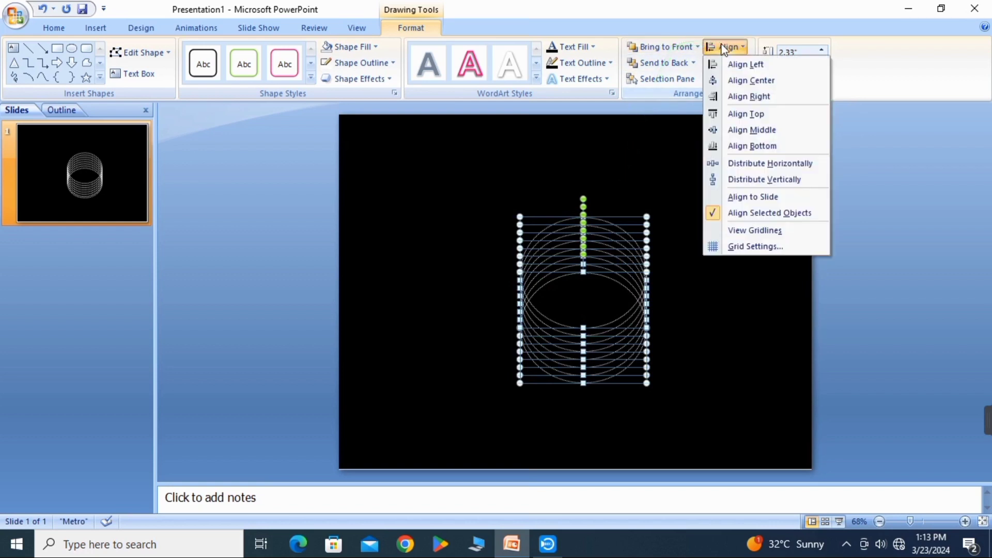
click(760, 136)
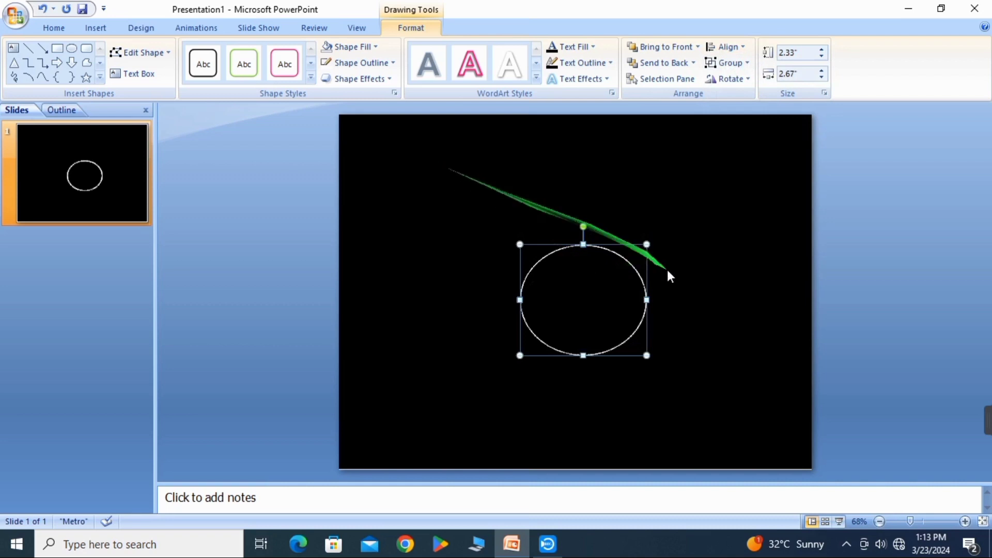
- Enlarge the topmost oval of the stack to about 8" wide and 6.83" high, centred around the remaining ovals
click(734, 213)
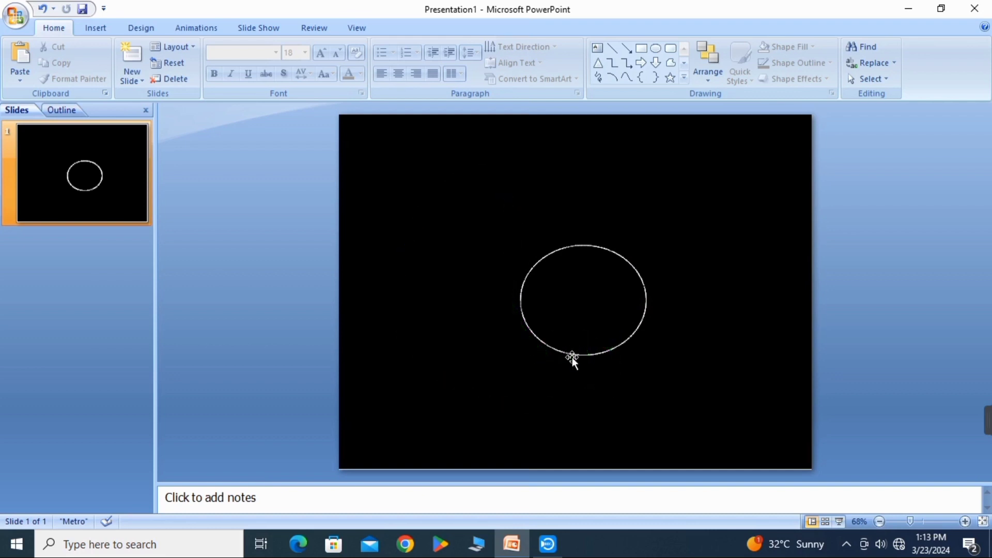
click(572, 354)
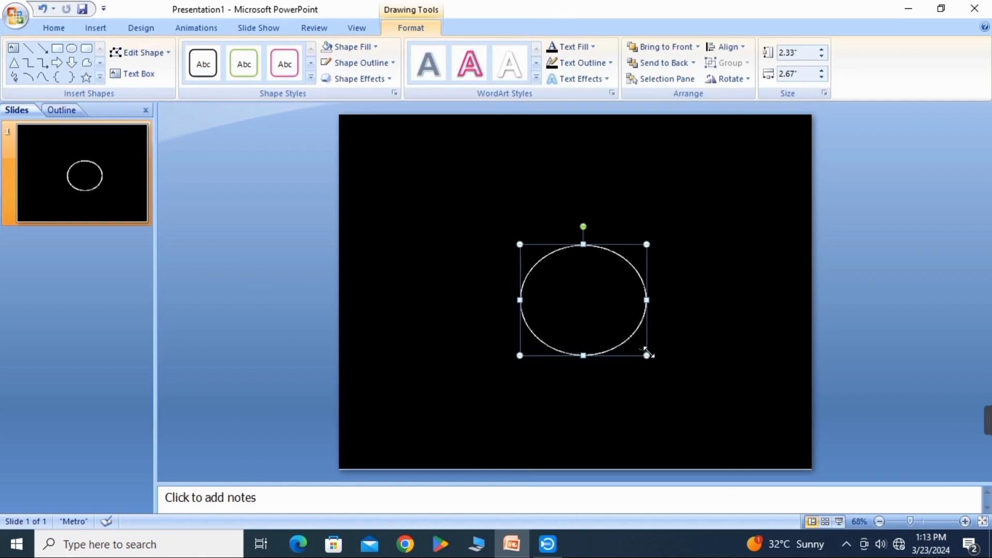
drag(646, 355, 718, 427)
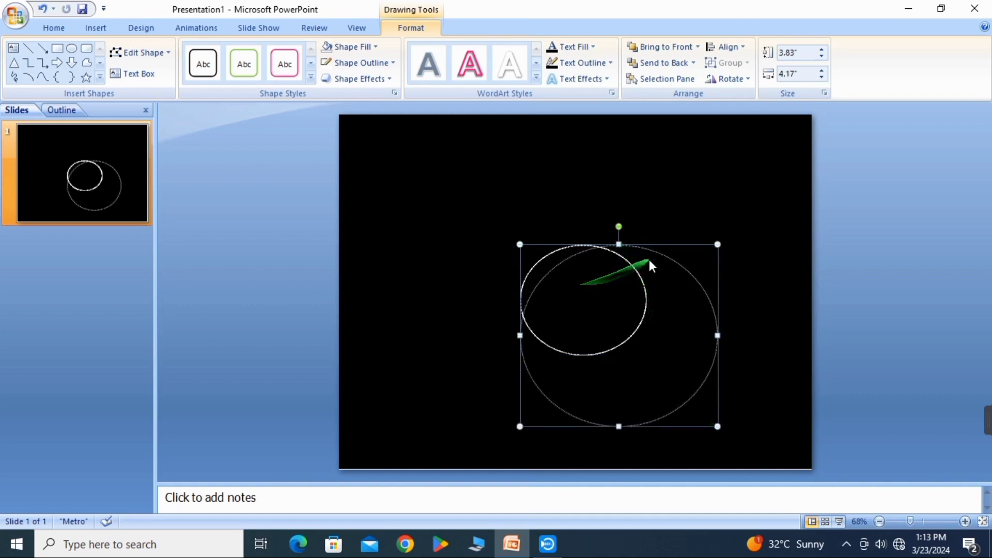
drag(718, 427, 773, 466)
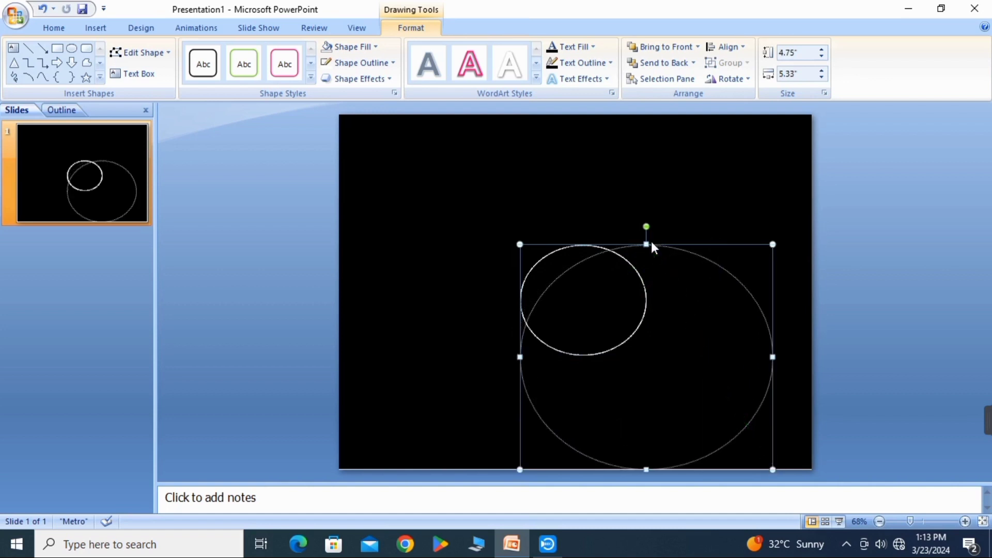
drag(653, 249, 578, 170)
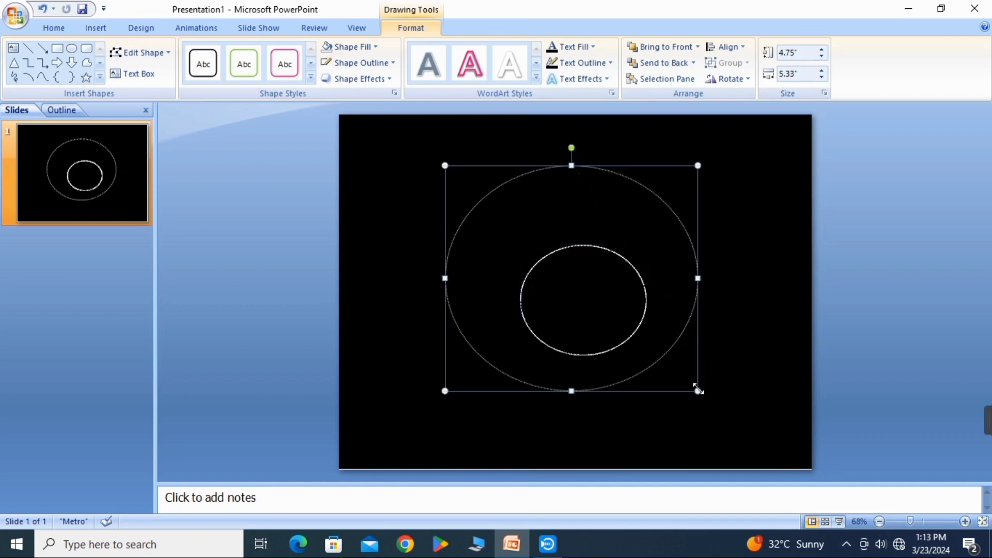
drag(698, 391, 797, 461)
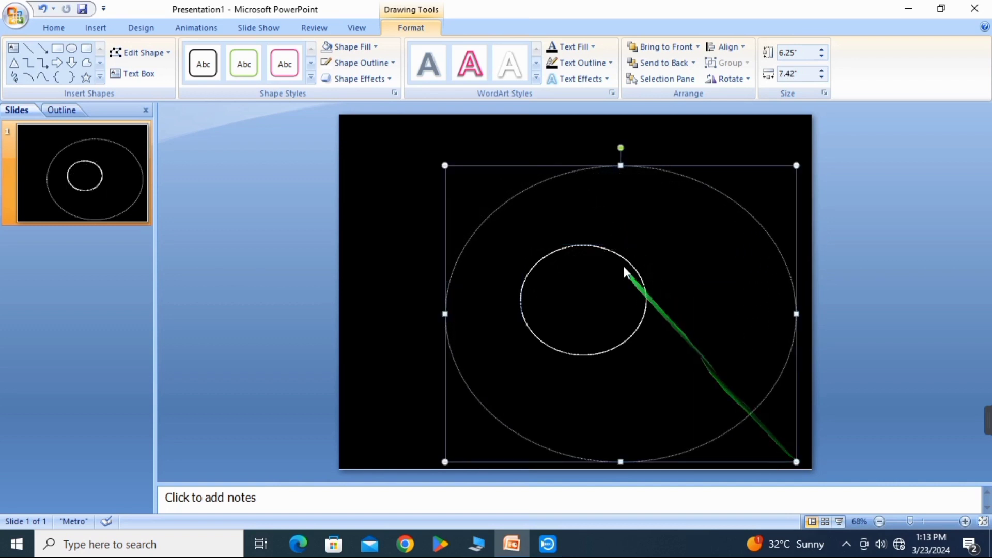
drag(597, 166, 546, 143)
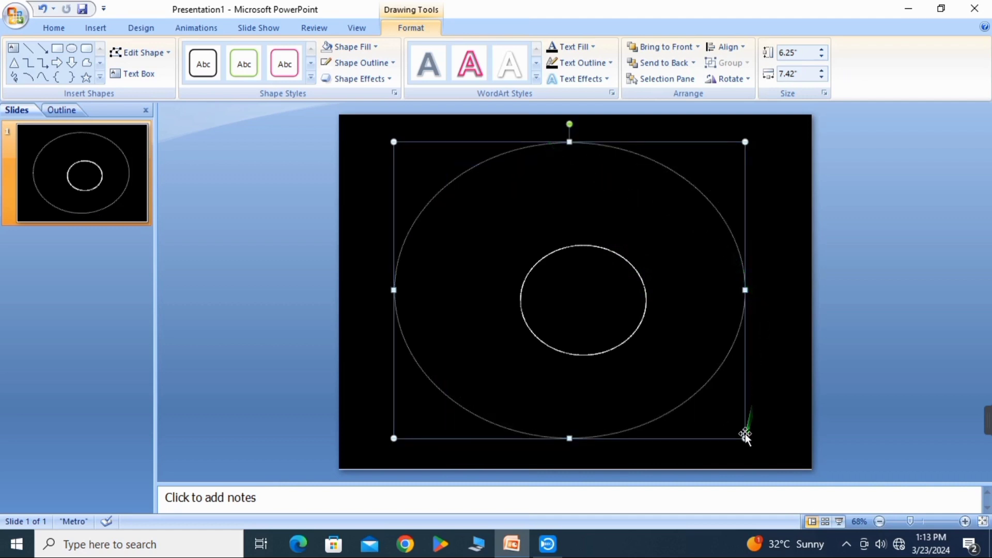
drag(745, 439, 773, 458)
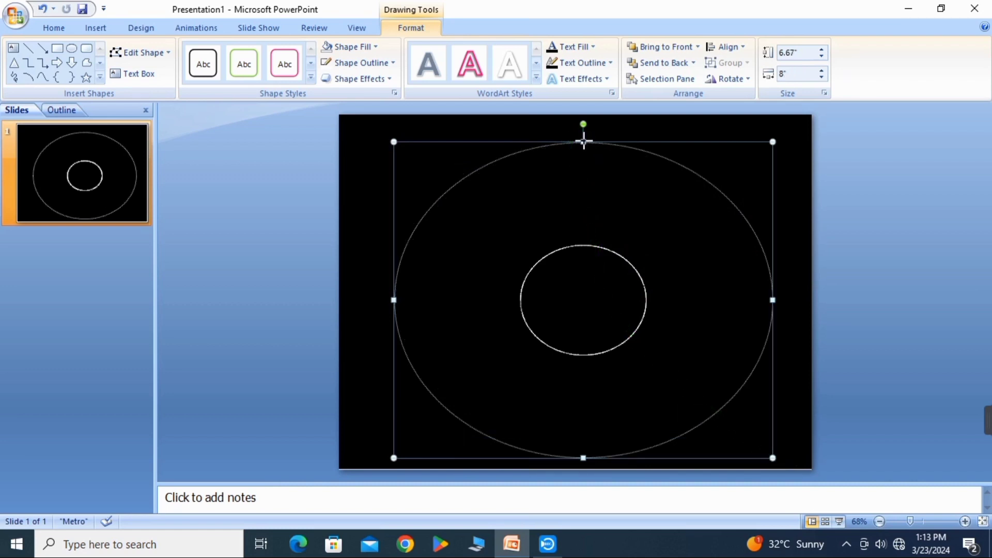
drag(583, 138, 584, 134)
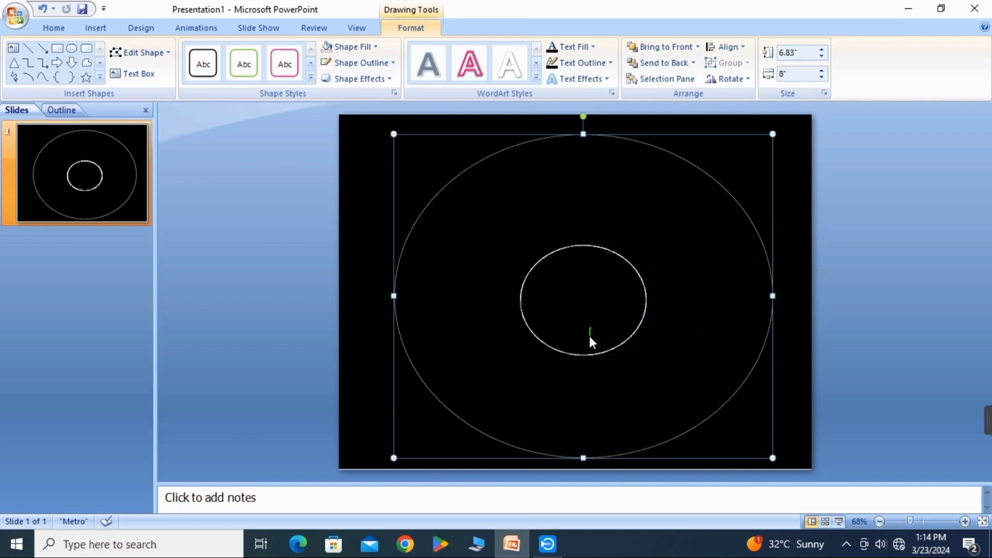
click(599, 301)
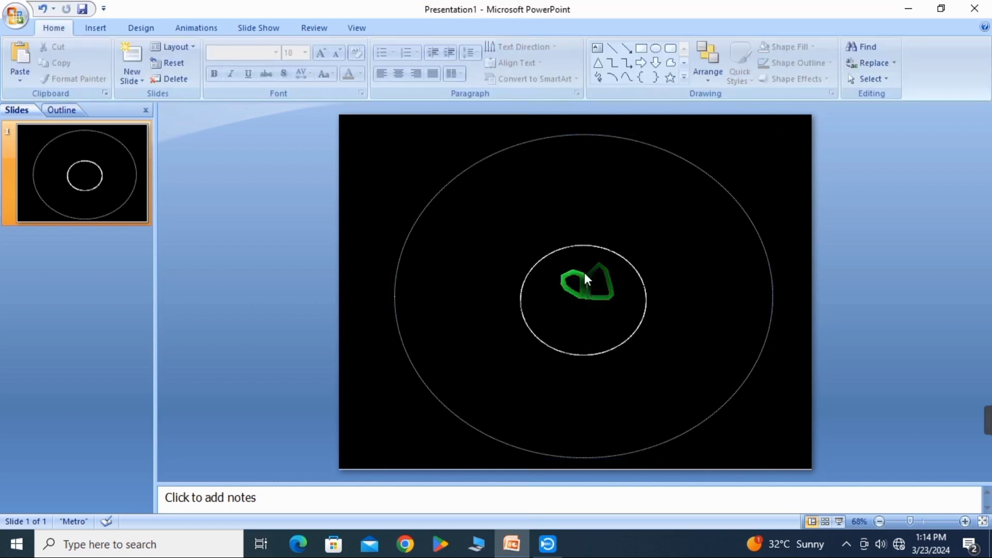
- Enlarge a second oval from the stack to about 6.83" wide and 5.92" high and fit it inside the outer ring
click(579, 355)
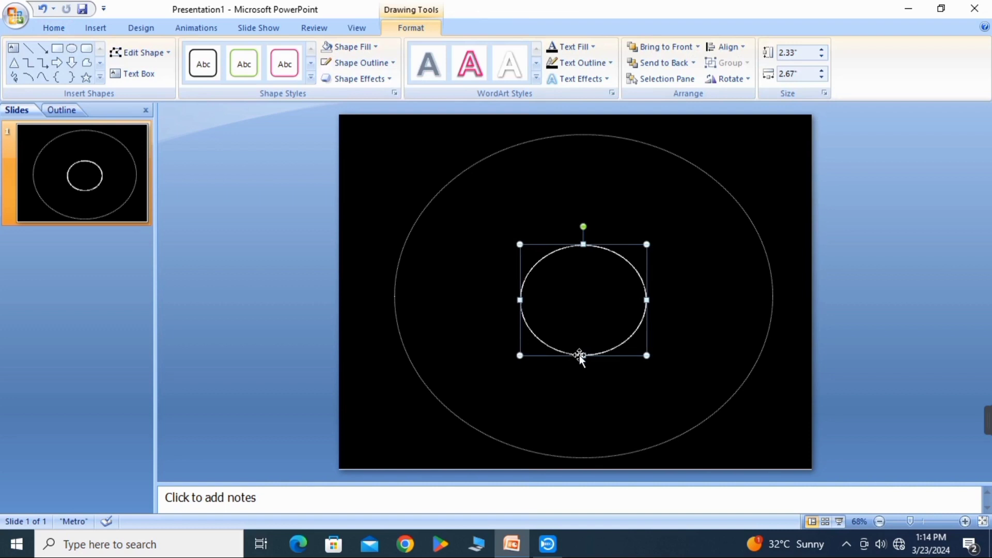
drag(647, 355, 729, 439)
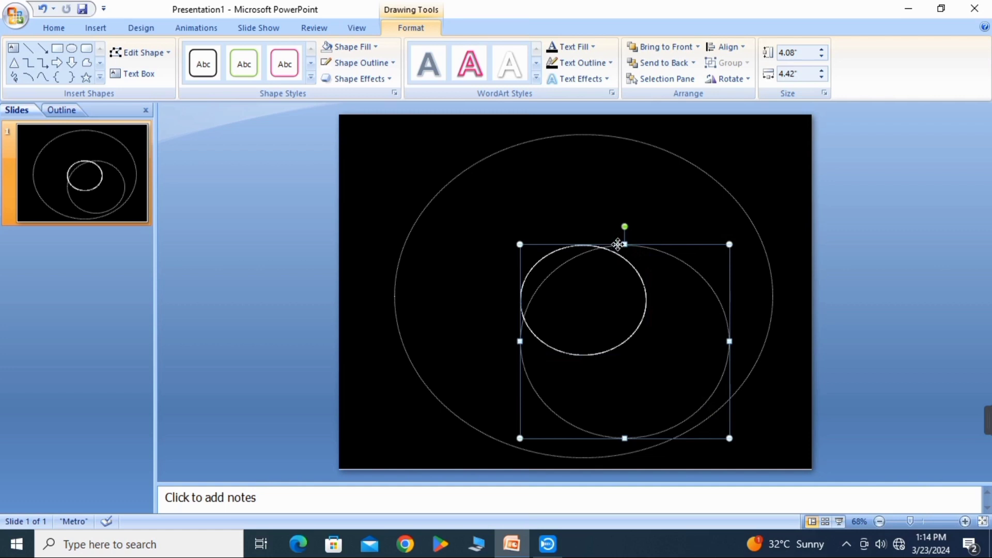
drag(616, 242, 546, 154)
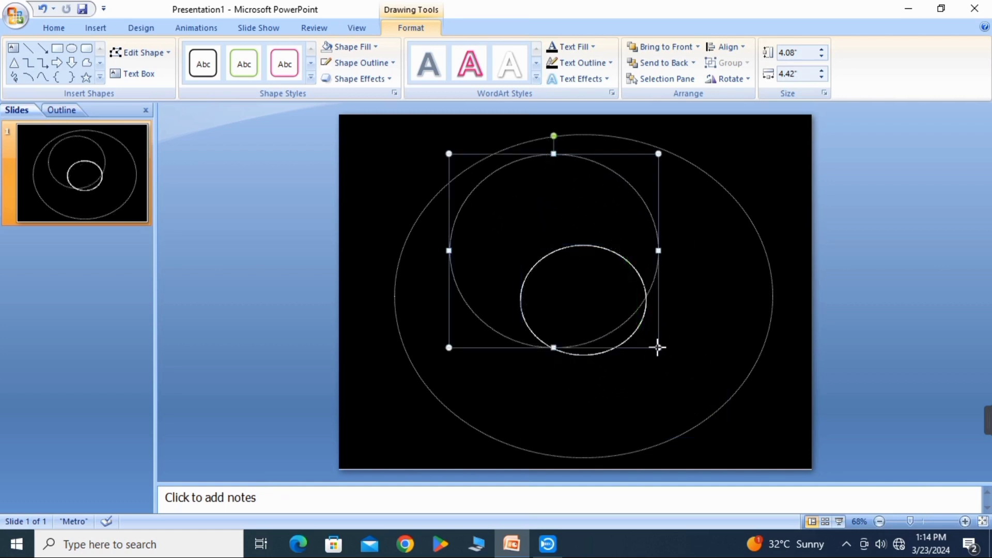
drag(658, 347, 742, 434)
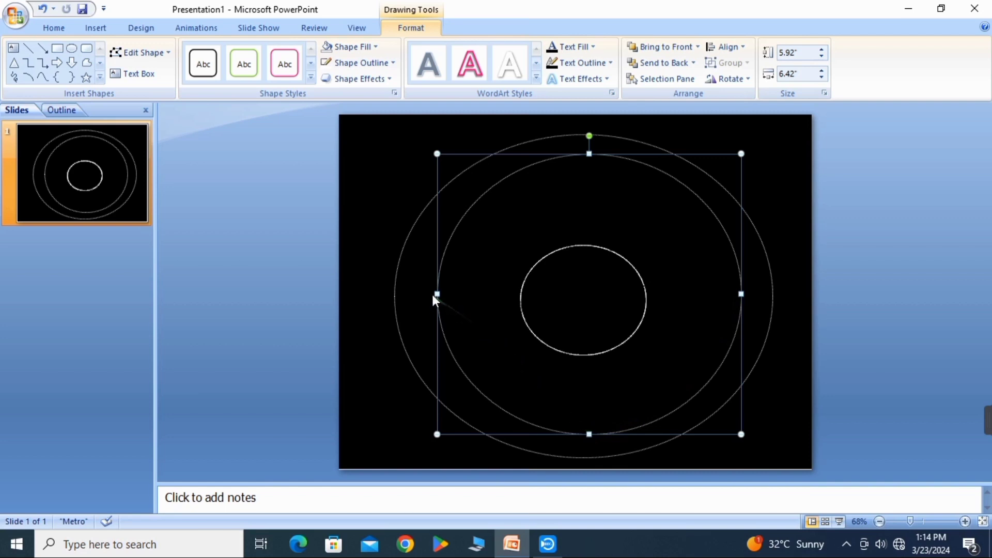
drag(437, 292, 425, 294)
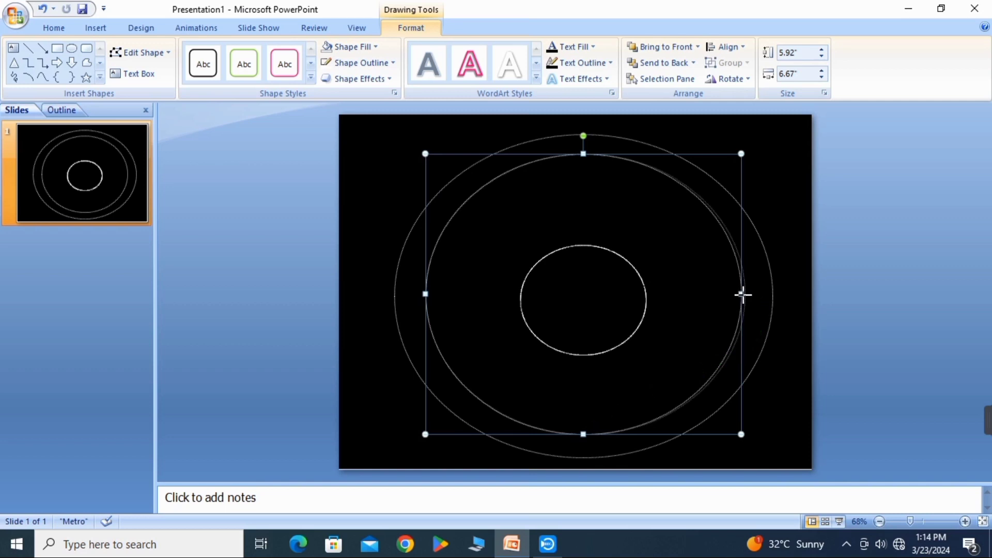
drag(742, 294, 751, 296)
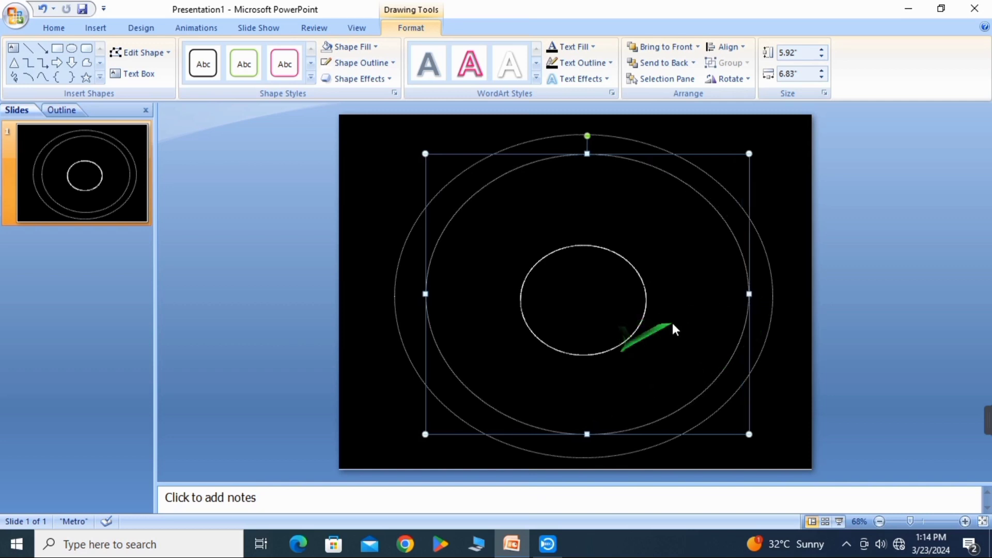
click(671, 237)
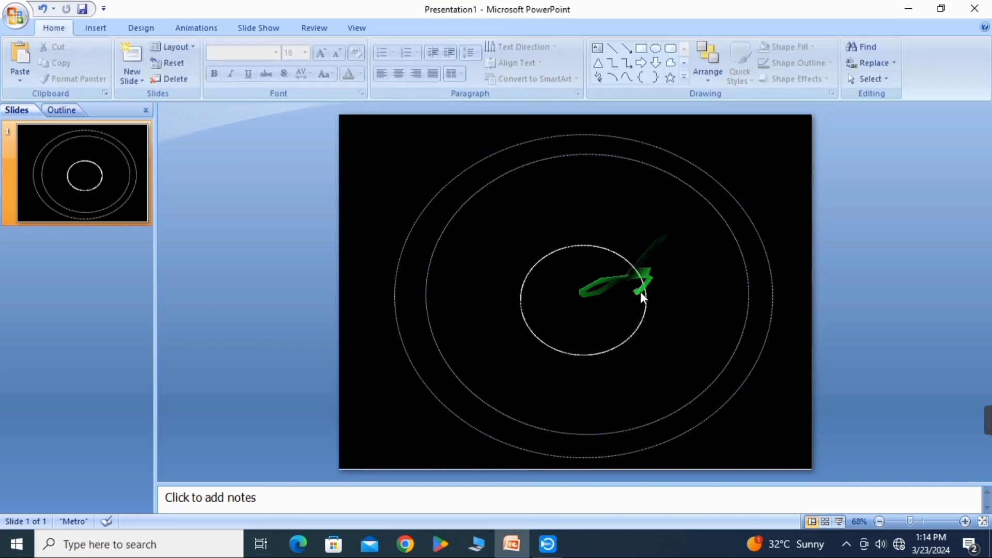
- Enlarge a third oval from the stack and place it as a ring inside the second one, around the remaining small ovals
click(612, 348)
drag(646, 356, 713, 422)
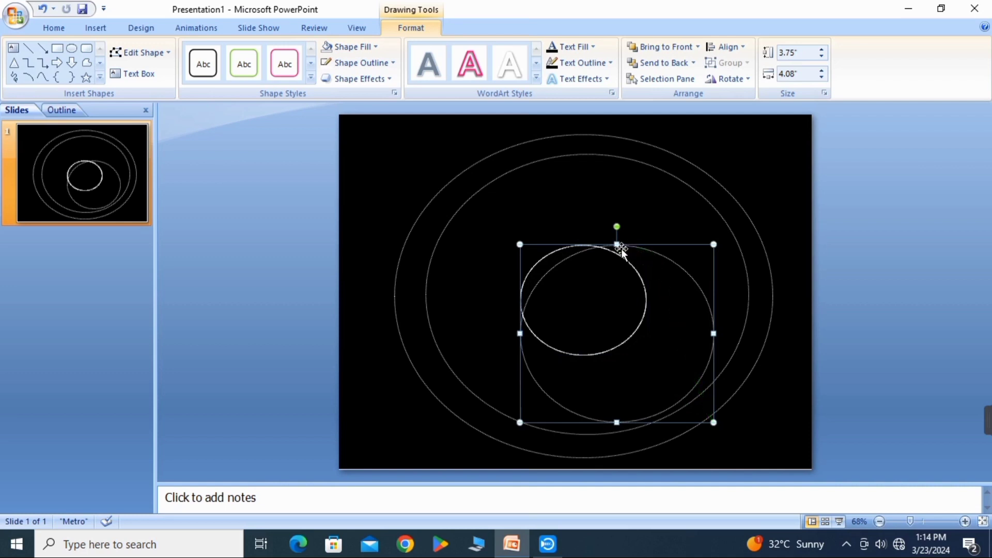
drag(621, 244, 566, 193)
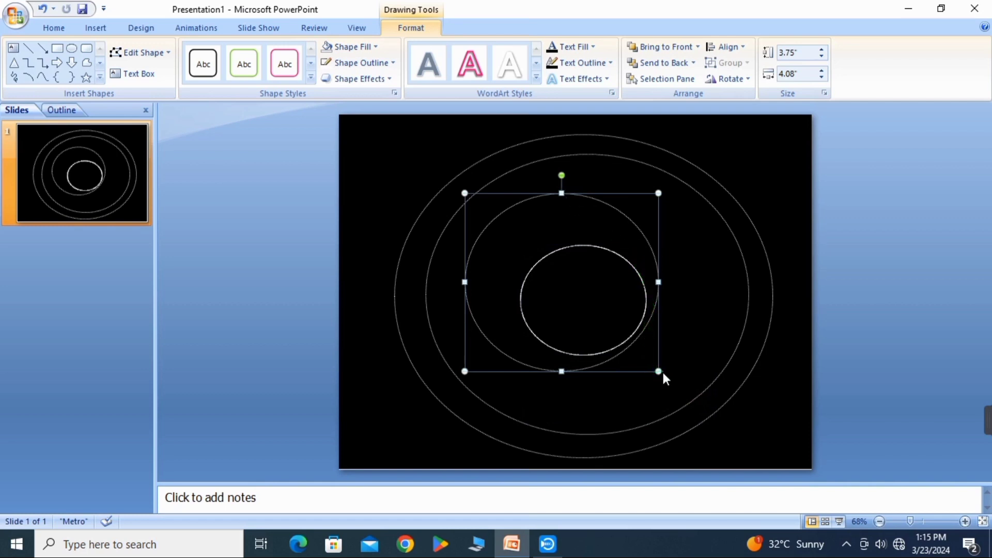
drag(659, 371, 721, 407)
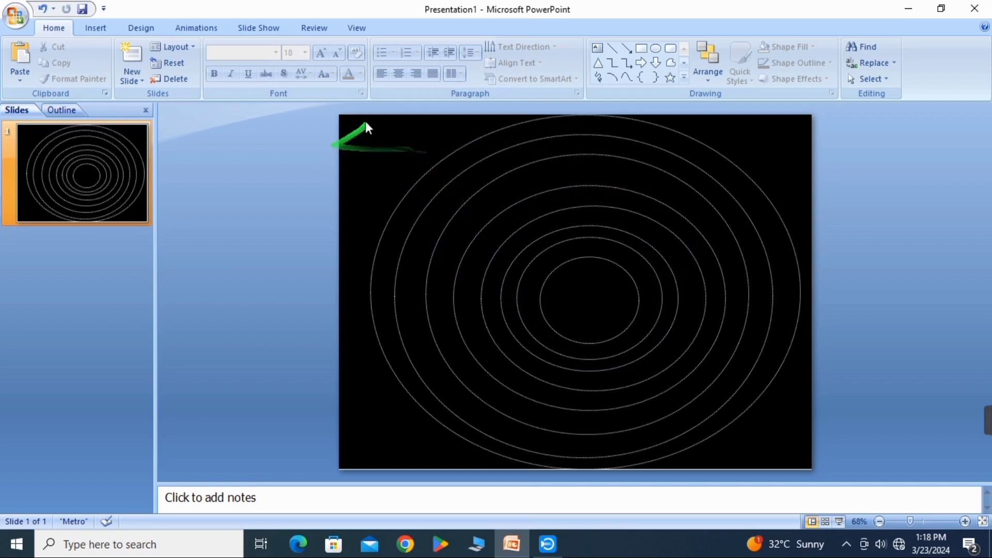
- Group all eight concentric ovals and shrink the group slightly so it fits within the slide
mouse_move(341, 114)
mouse_down()
mouse_move(377, 155)
mouse_move(809, 483)
mouse_move(839, 467)
mouse_move(833, 480)
mouse_move(806, 477)
mouse_up()
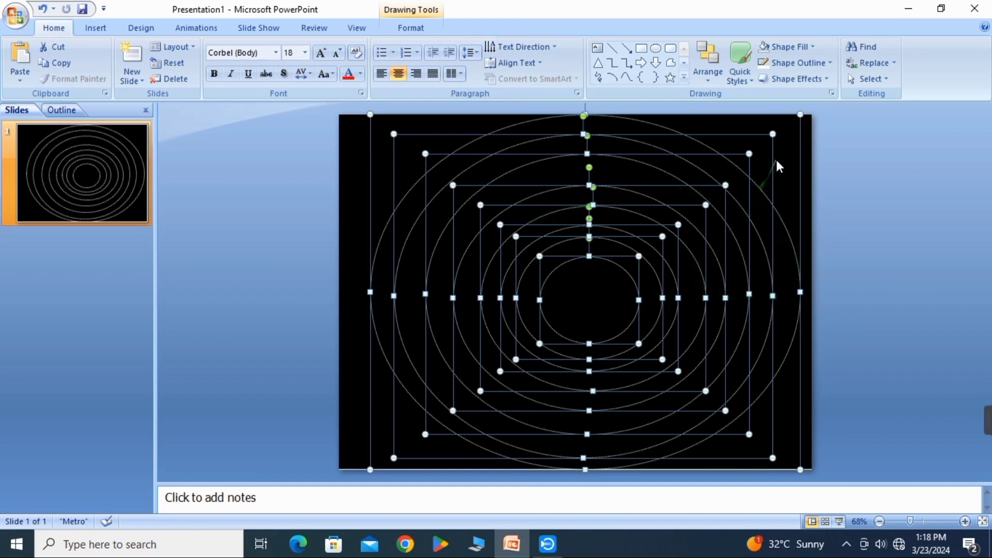
click(419, 32)
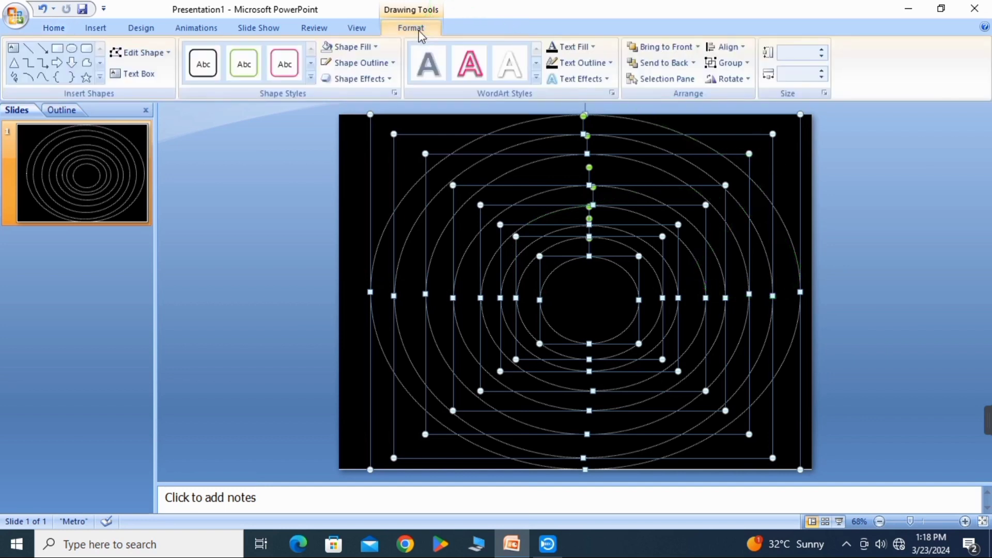
click(735, 66)
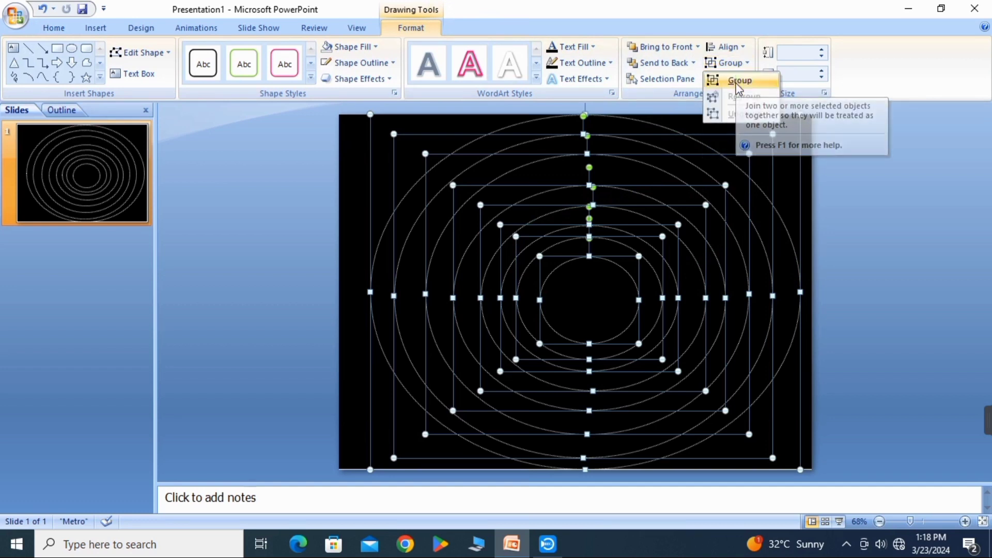
click(738, 82)
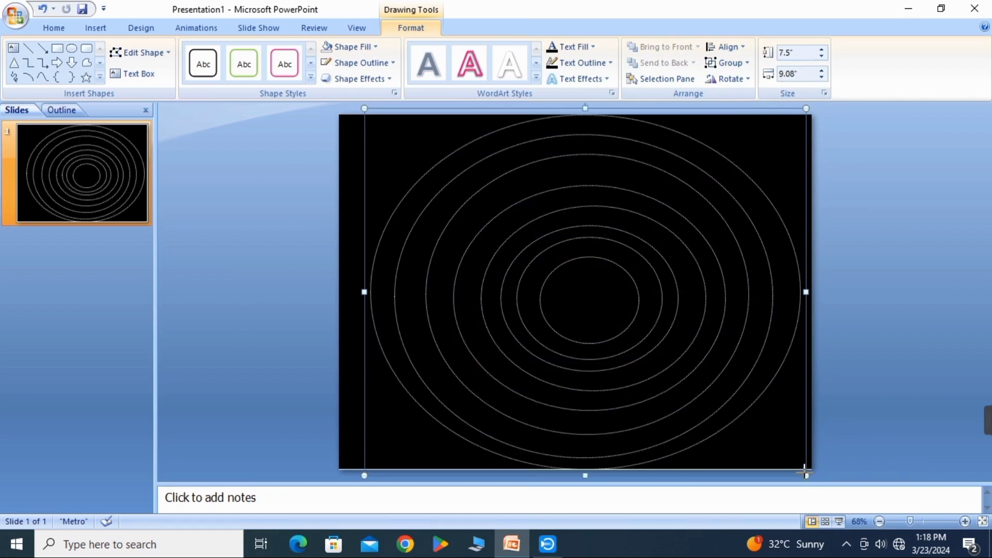
drag(805, 472, 774, 425)
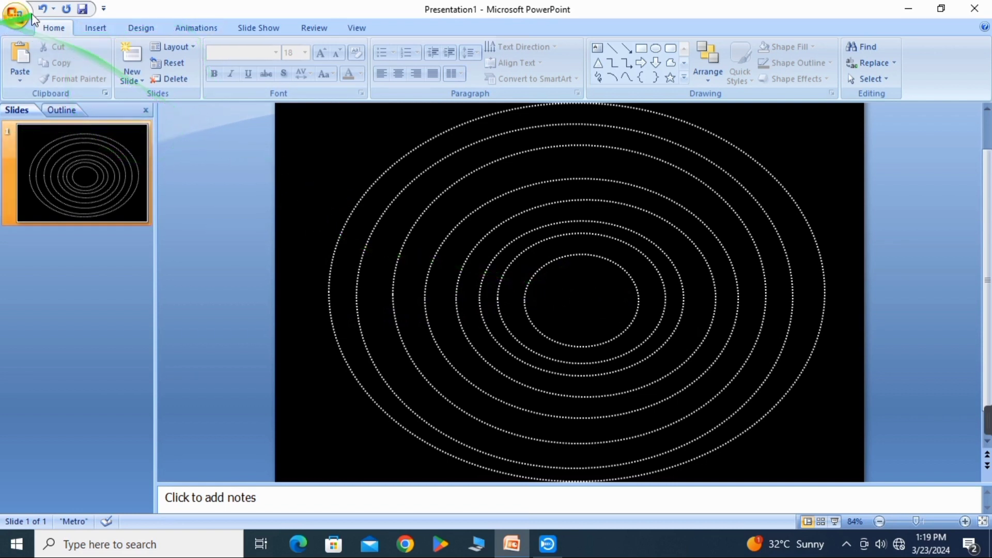
- Insert the picture sun-11582_1280-removebg-preview from the Downloads folder onto the slide
click(97, 29)
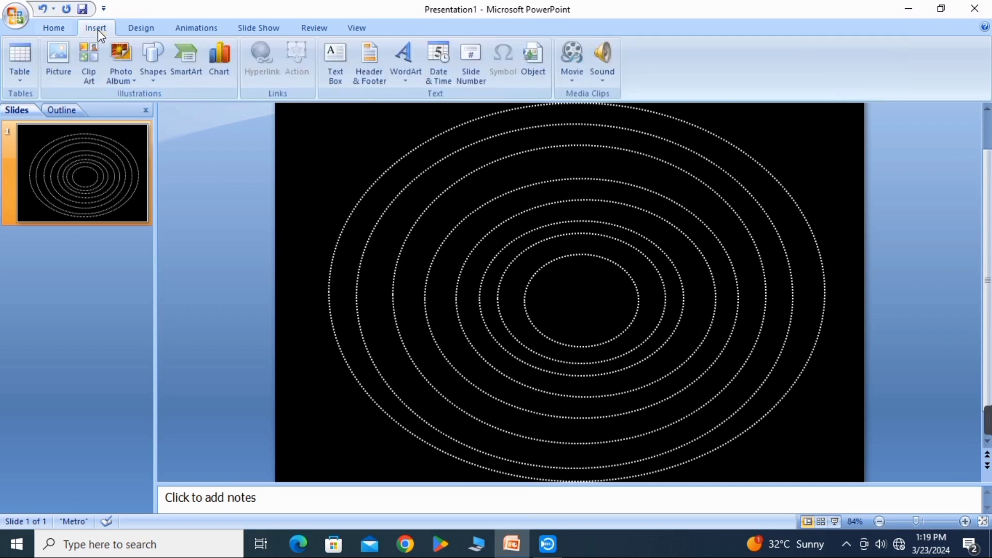
click(64, 55)
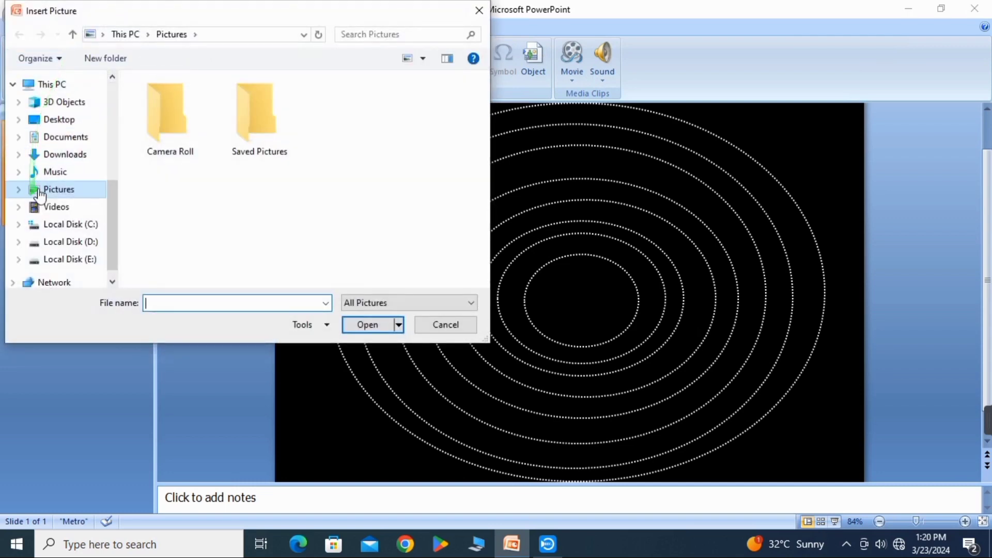
click(51, 156)
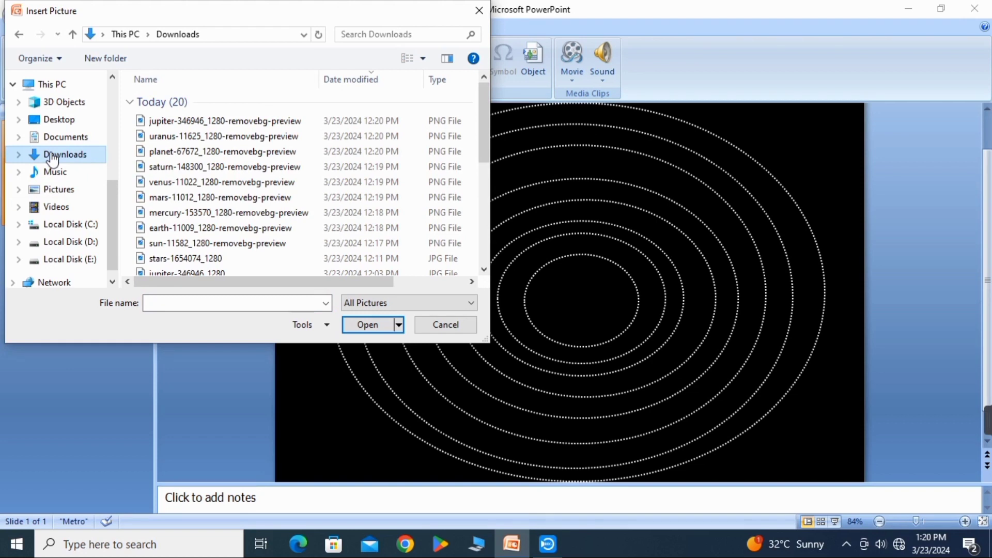
scroll(177, 206, down, 1)
click(177, 206)
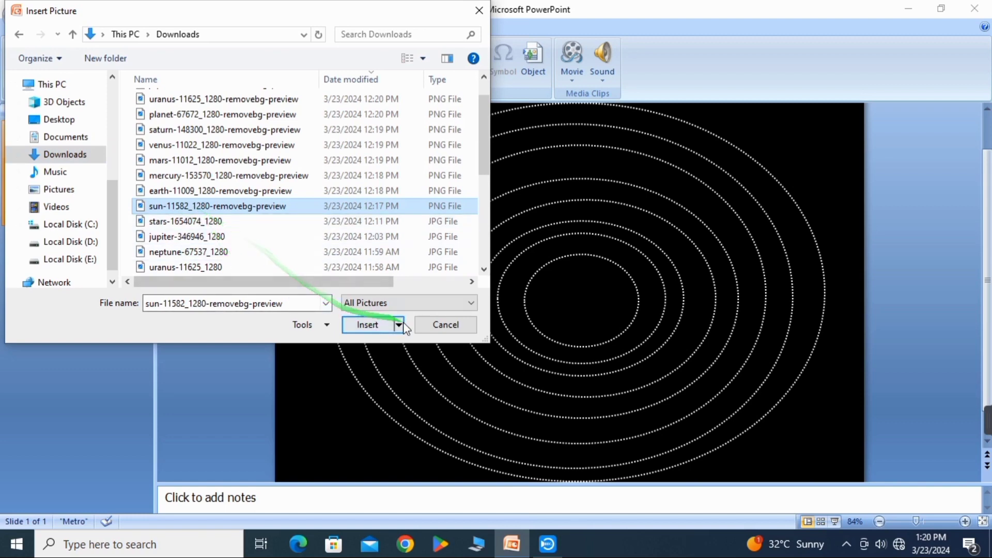
click(370, 327)
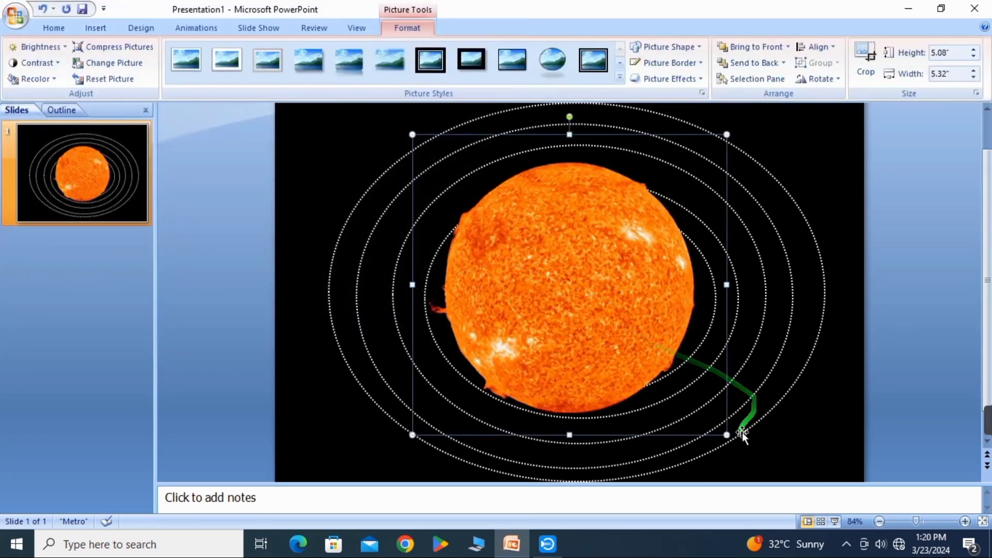
- Shrink the sun picture to about 1.57" wide and 1.5" high and centre it inside the innermost ring
drag(724, 429, 626, 365)
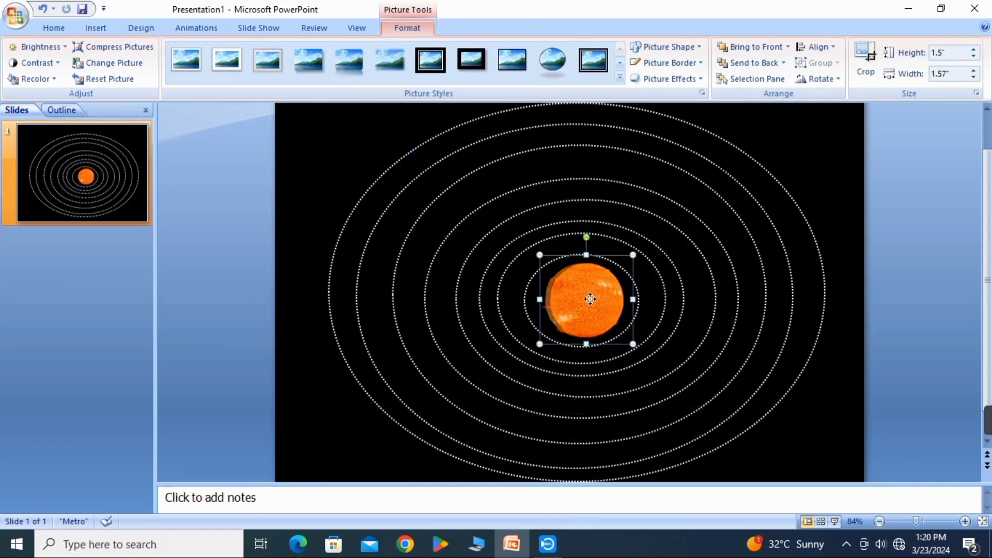
drag(611, 305, 604, 305)
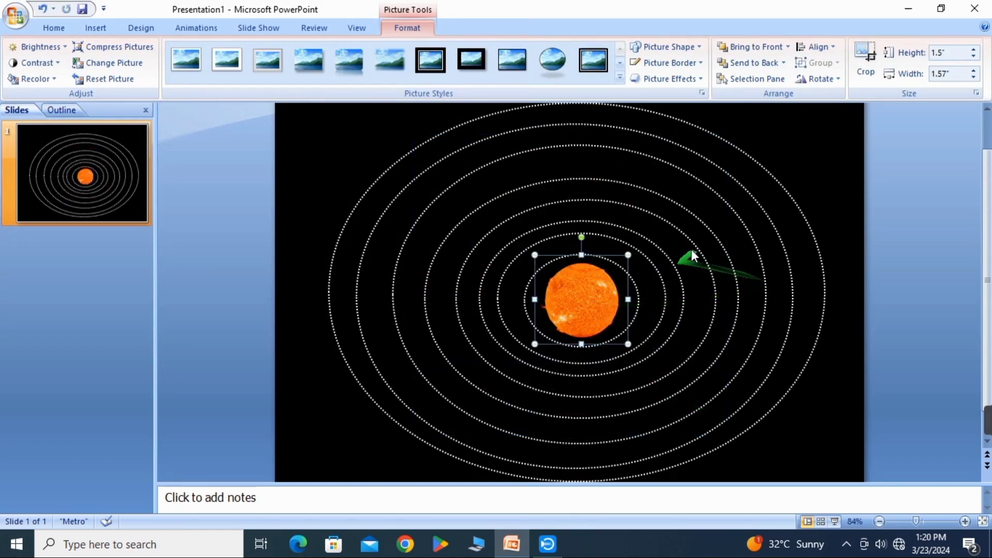
click(691, 247)
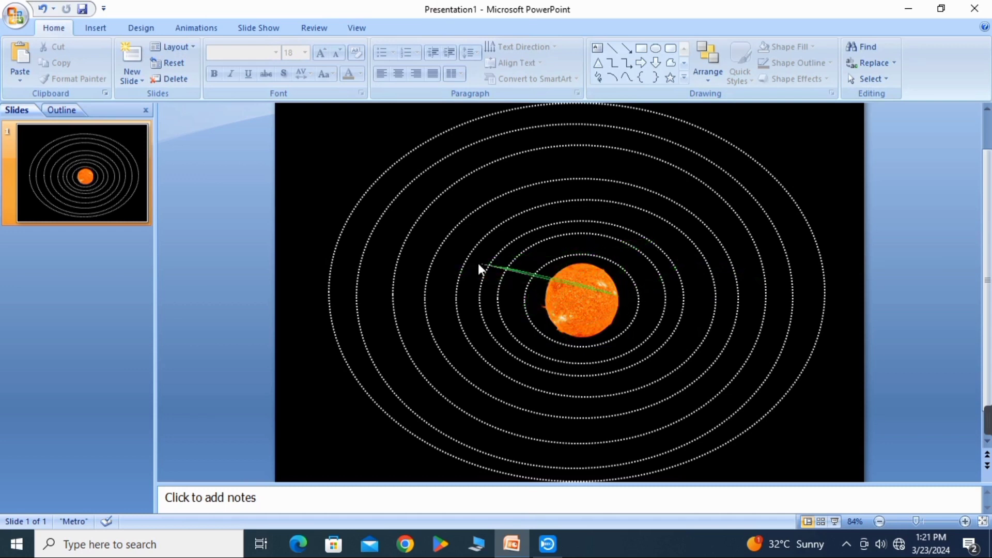
- Insert the picture mercury-153570_1280-removebg-preview from the Downloads folder onto the slide
click(89, 27)
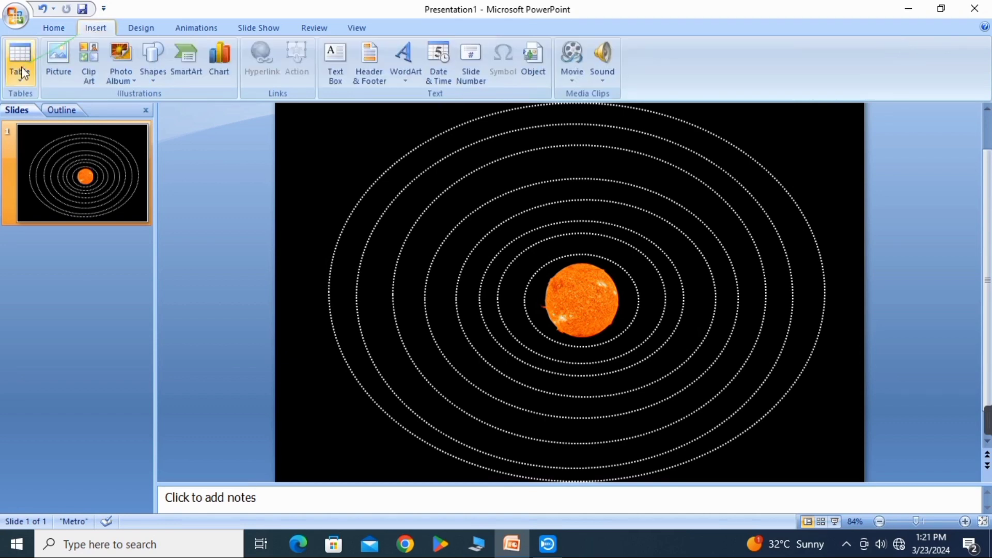
click(53, 68)
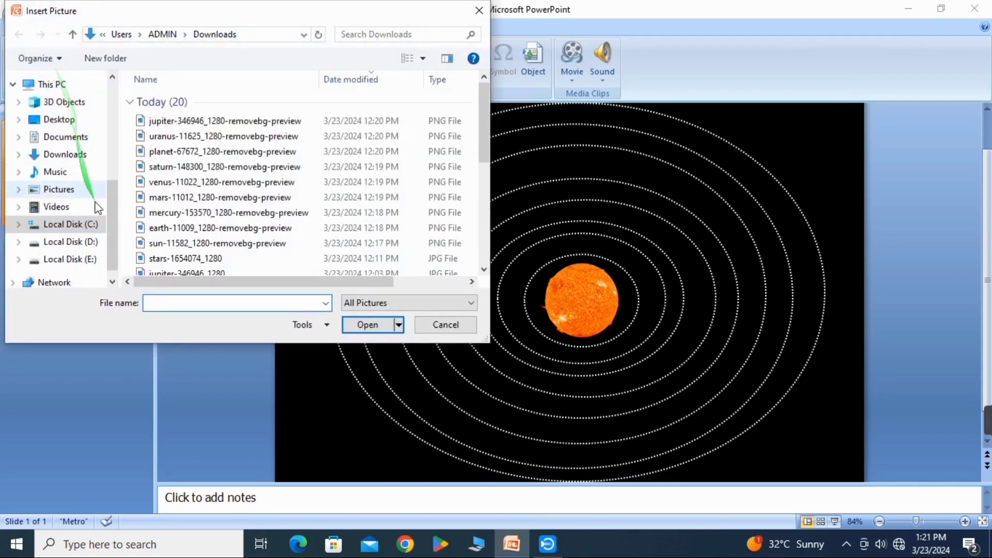
click(235, 213)
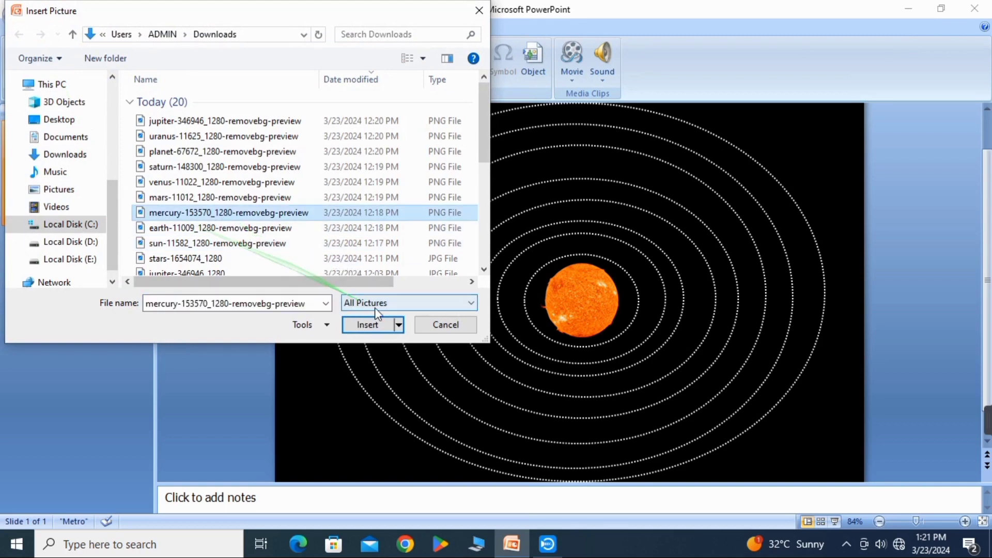
click(370, 325)
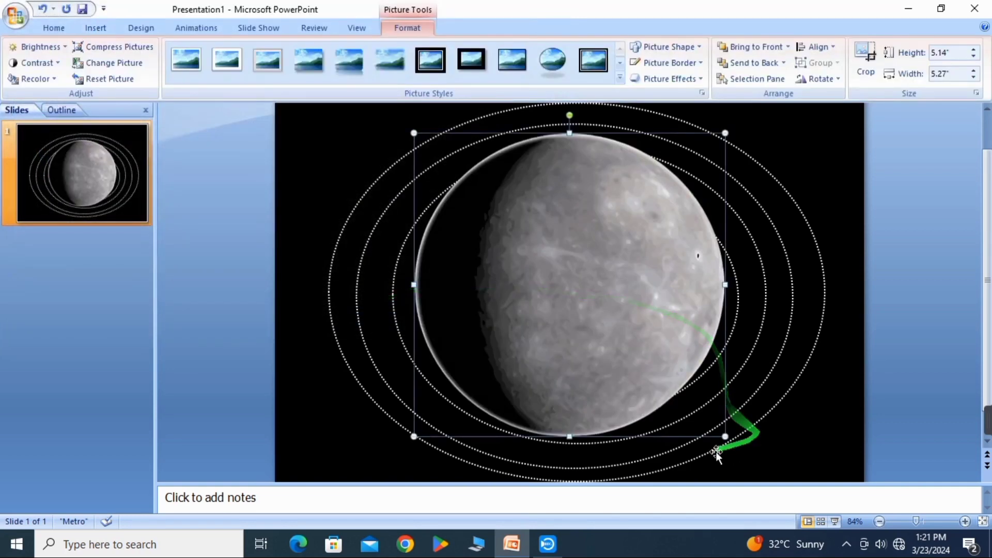
- Shrink the Mercury picture to just under 0.5" wide and high and place it on the innermost ring beside the sun
drag(725, 437, 484, 202)
drag(452, 167, 625, 291)
drag(660, 325, 641, 295)
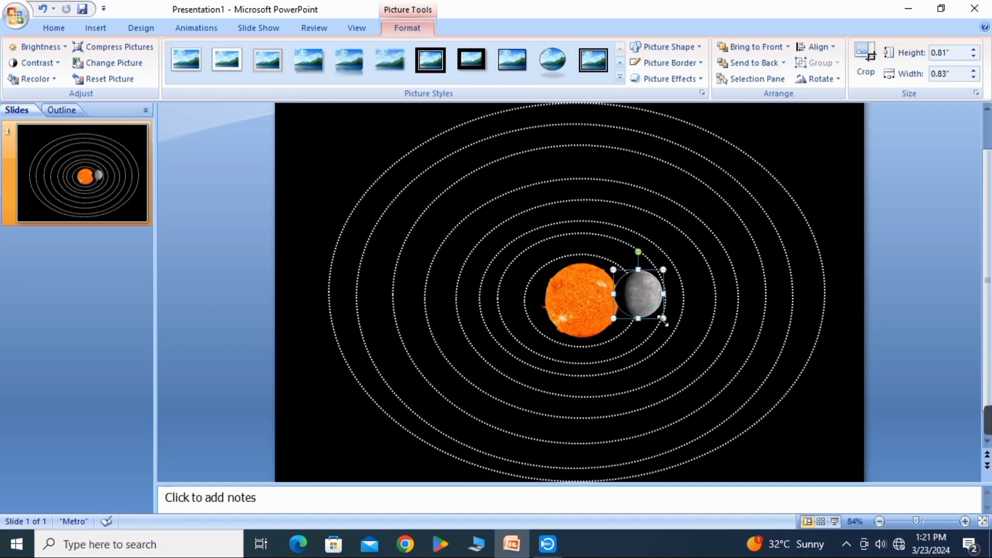
drag(649, 303, 653, 309)
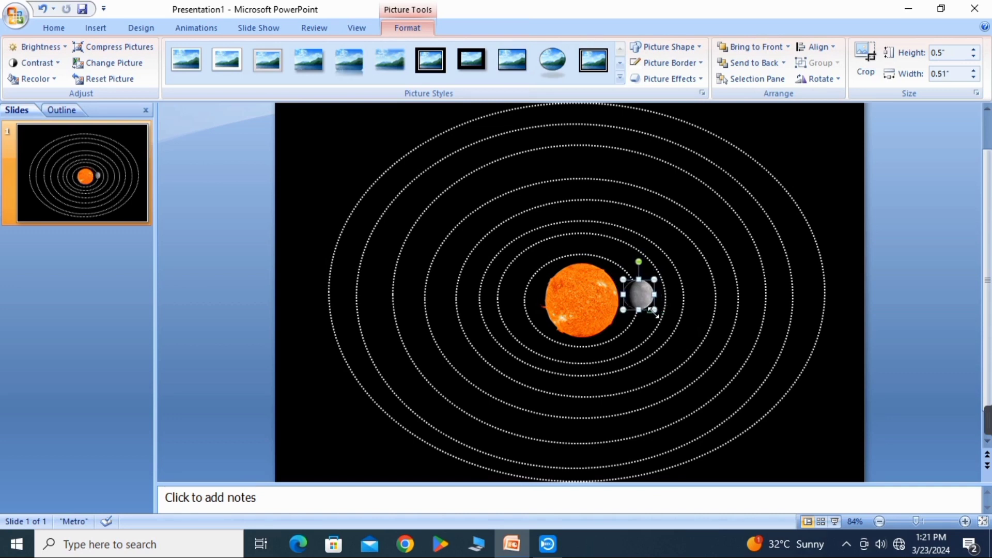
drag(654, 308, 651, 306)
click(683, 319)
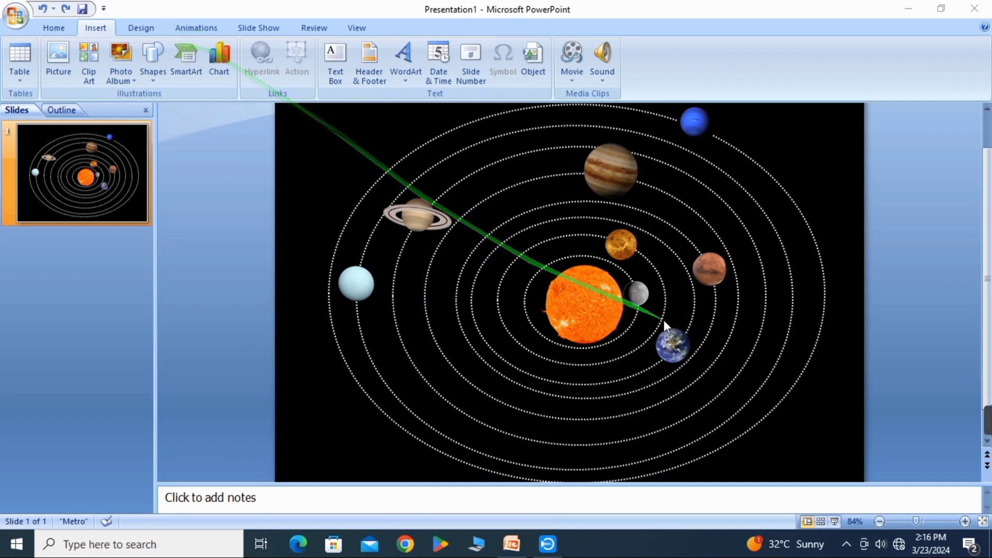
- Select the Mercury picture on the innermost ring and open the Custom Animation settings for it
click(637, 293)
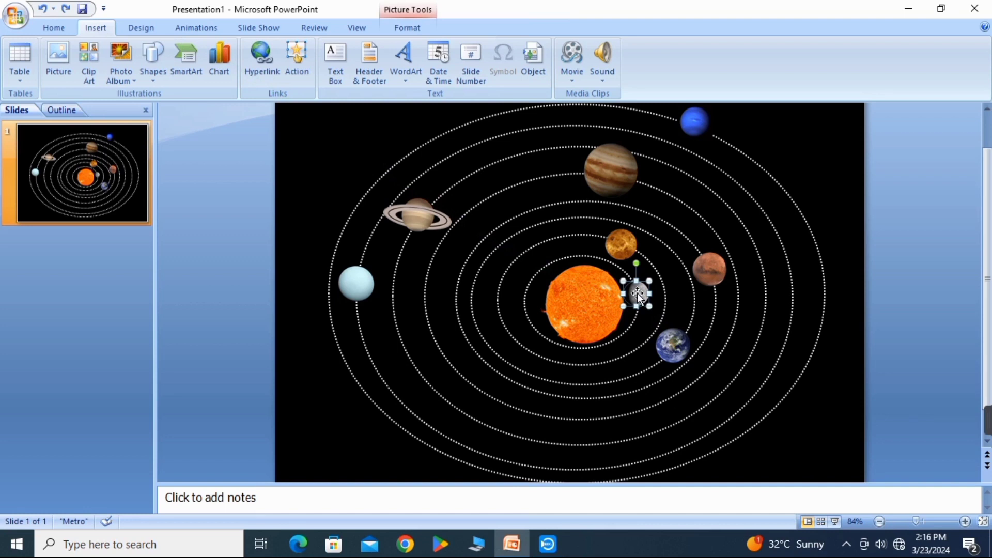
click(676, 293)
click(637, 296)
click(194, 29)
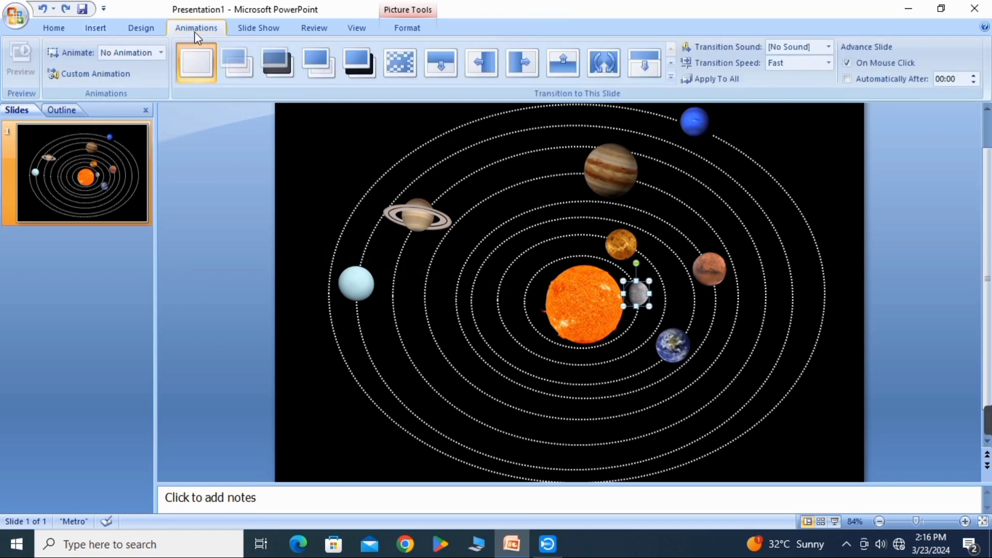
click(83, 79)
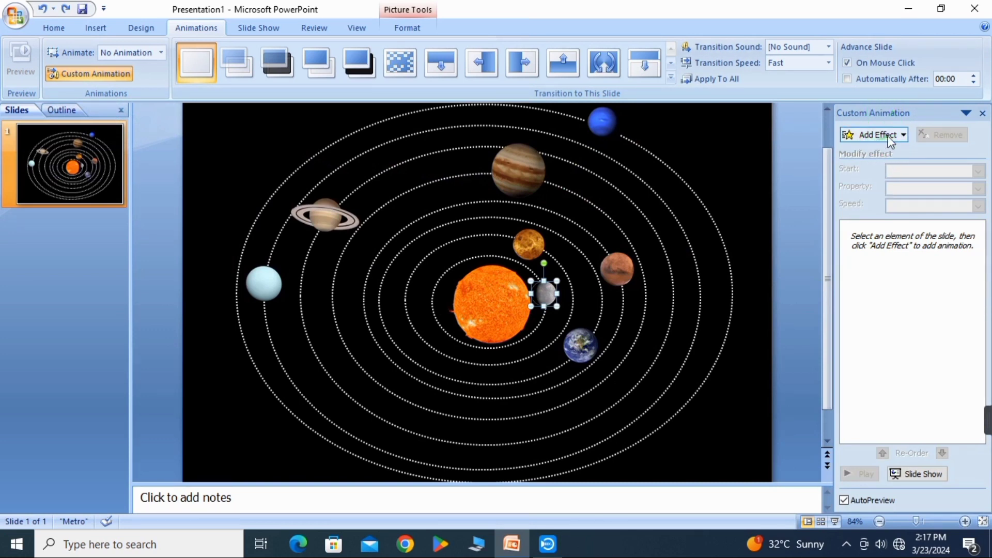
- Add a custom Curve motion path to Mercury, tracing the innermost ring around the sun and back to the planet
click(902, 135)
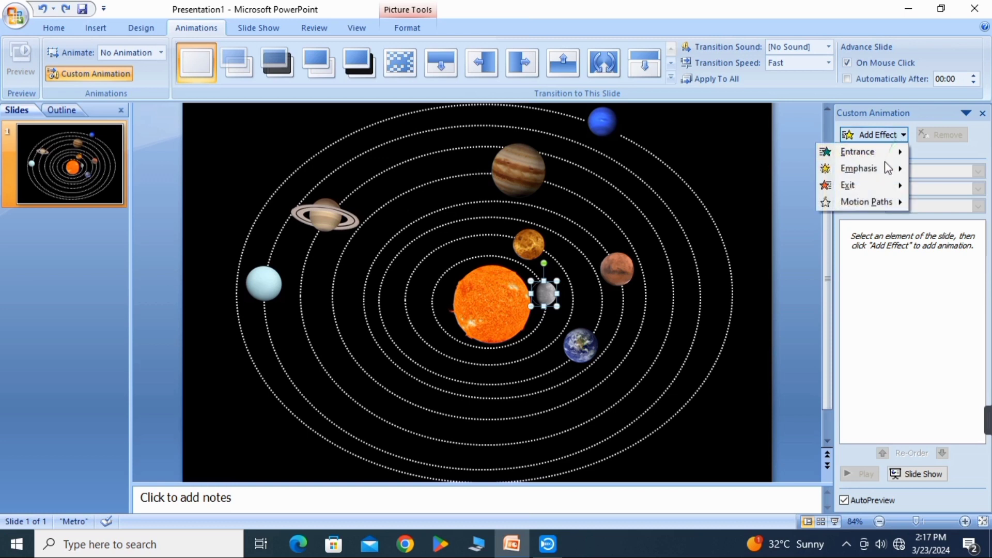
mouse_move(882, 206)
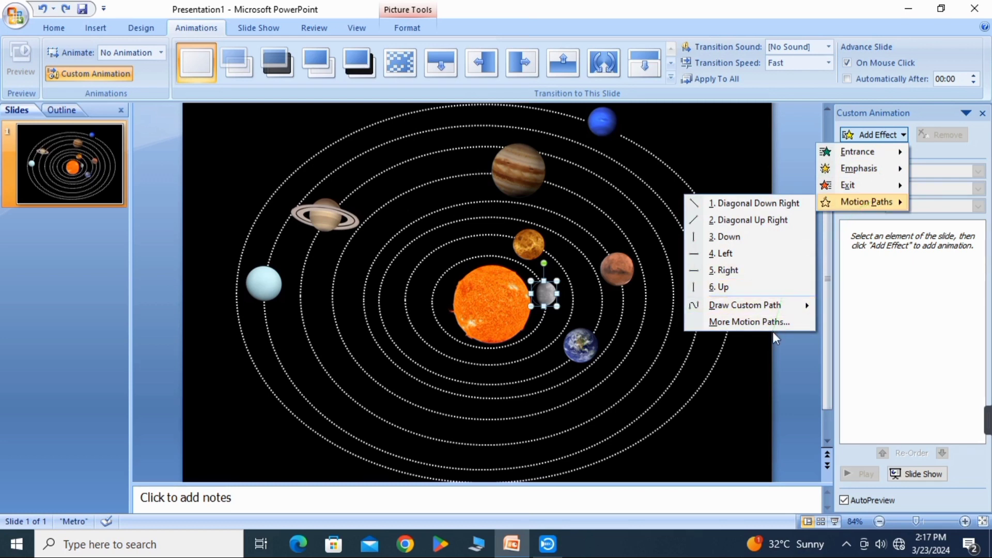
mouse_move(752, 306)
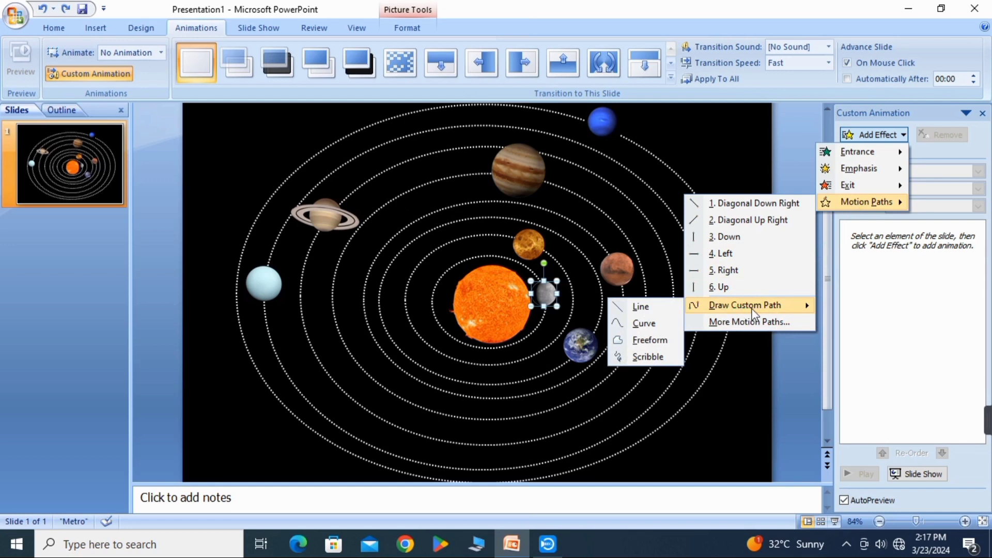
click(645, 324)
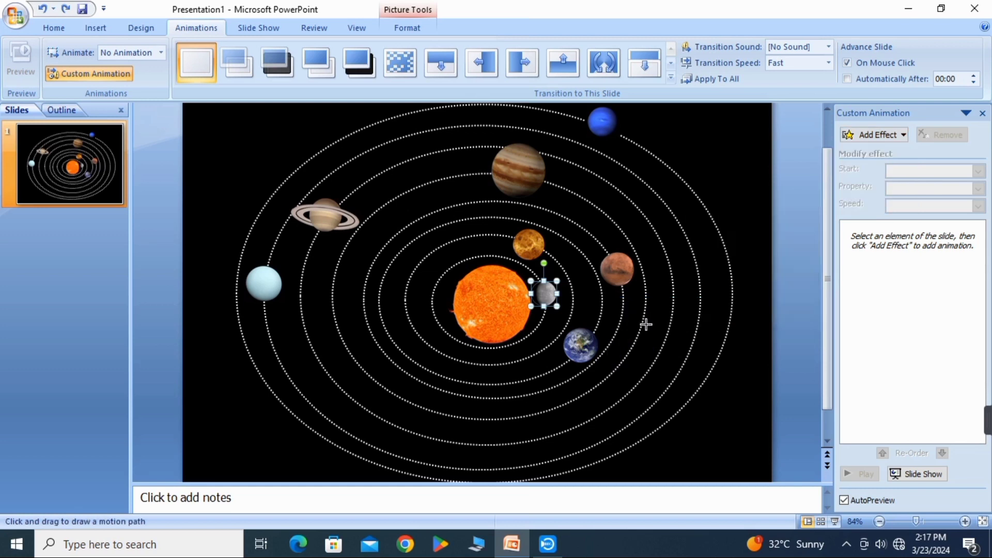
click(544, 278)
click(519, 263)
click(522, 263)
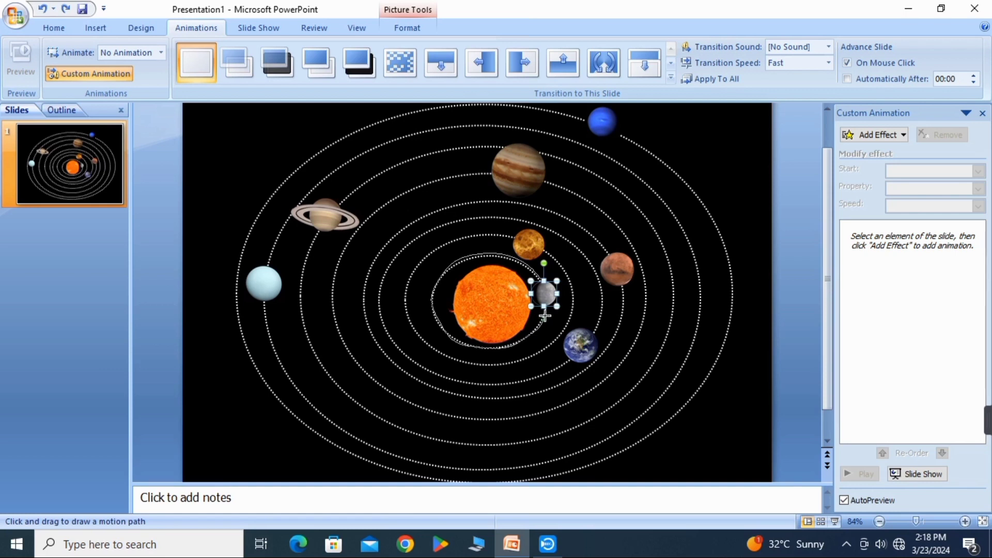
double_click(544, 279)
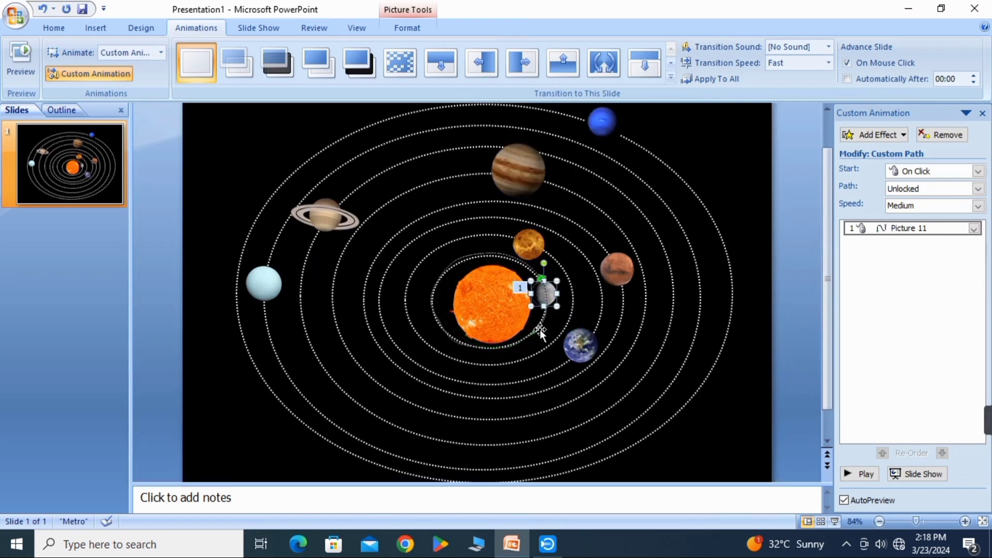
- Nudge Mercury's motion path down onto the innermost ring and set its speed to Very Slow
click(460, 257)
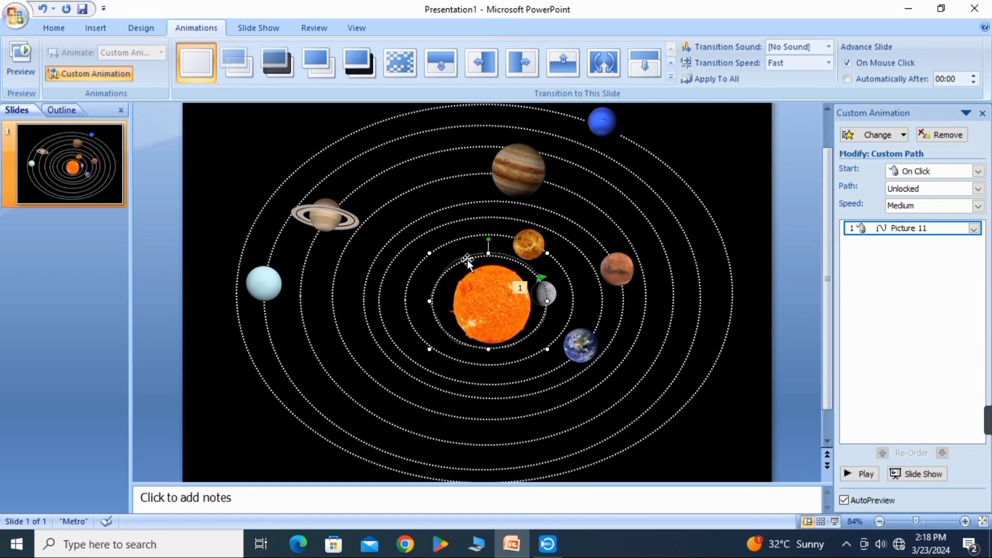
key(Down)
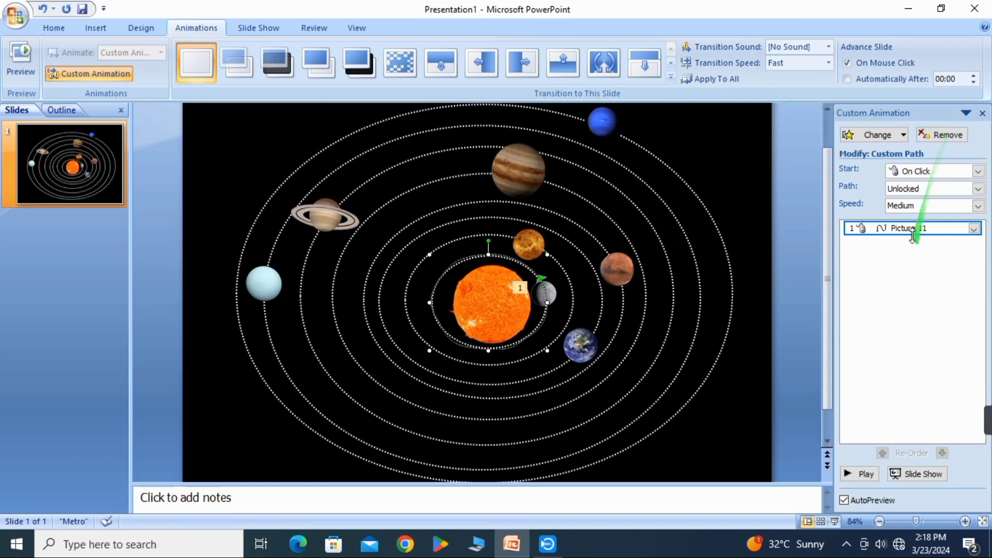
click(978, 206)
click(929, 220)
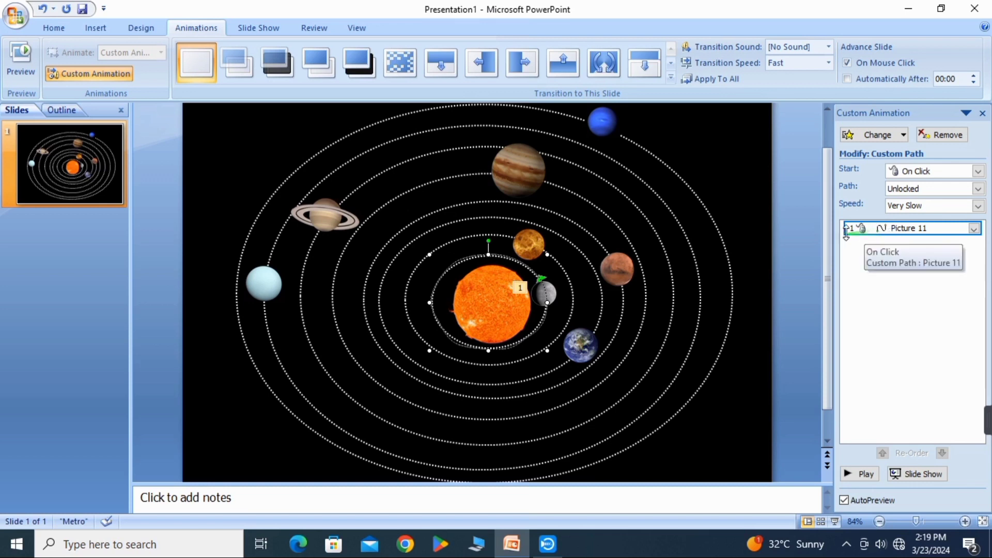
- Set the timing of Mercury's path animation to repeat Until End of Slide
right_click(877, 228)
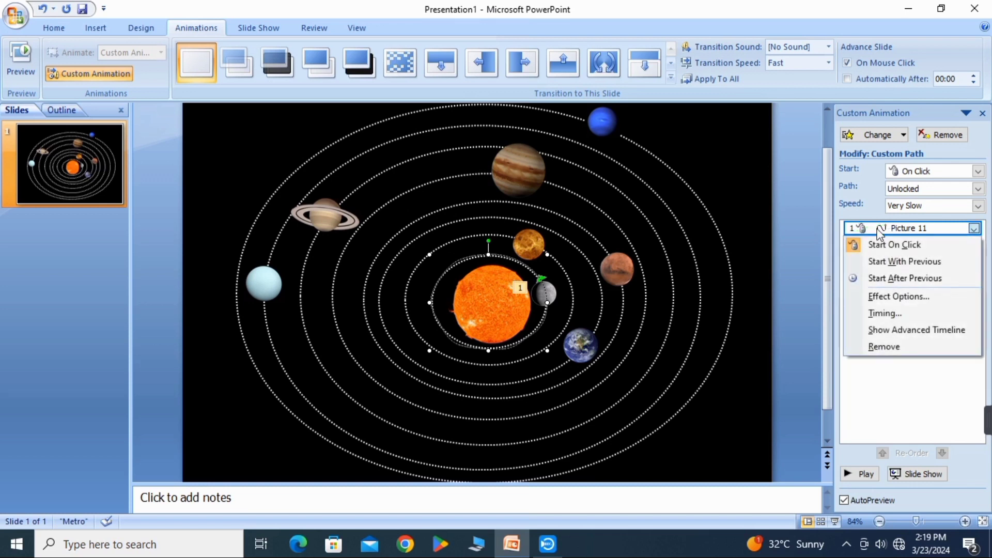
click(884, 314)
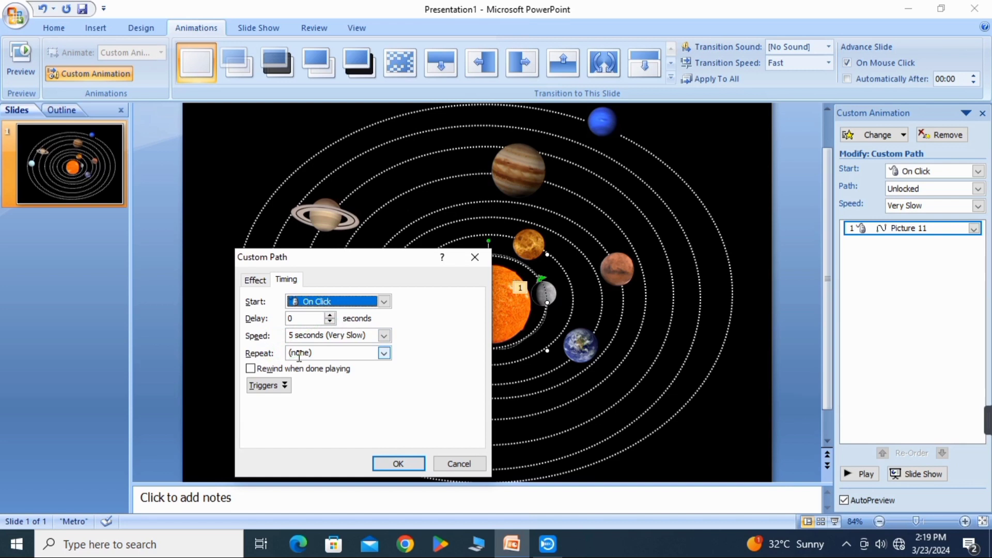
click(384, 353)
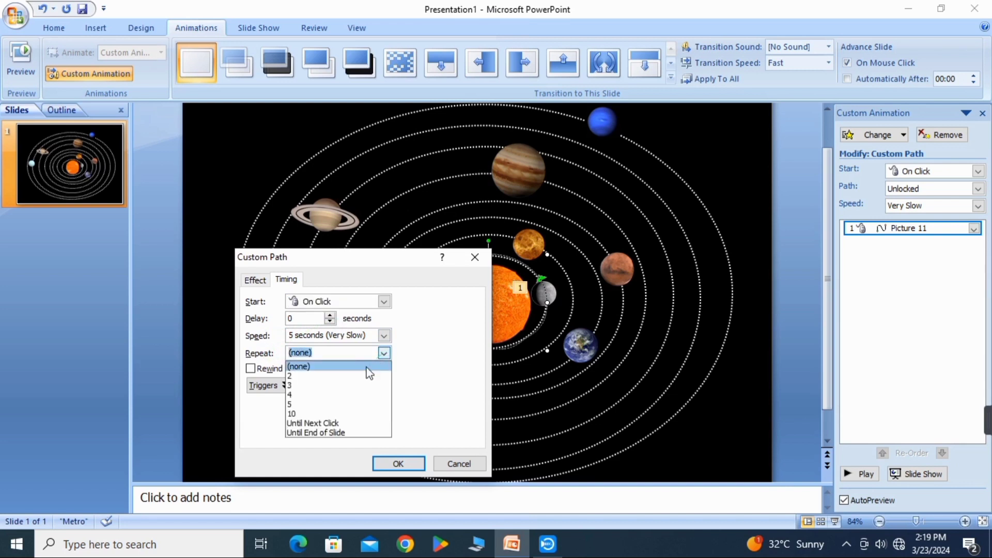
click(326, 433)
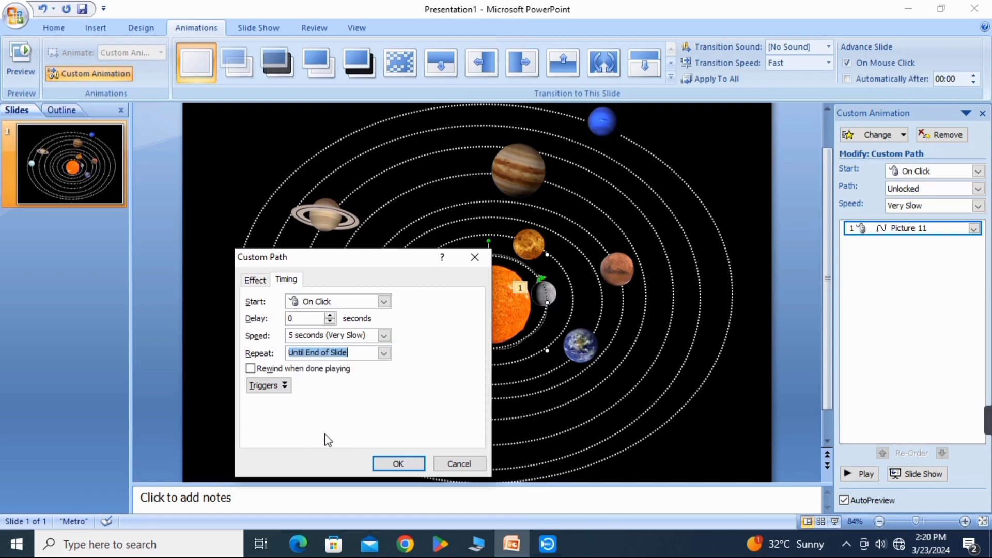
click(397, 464)
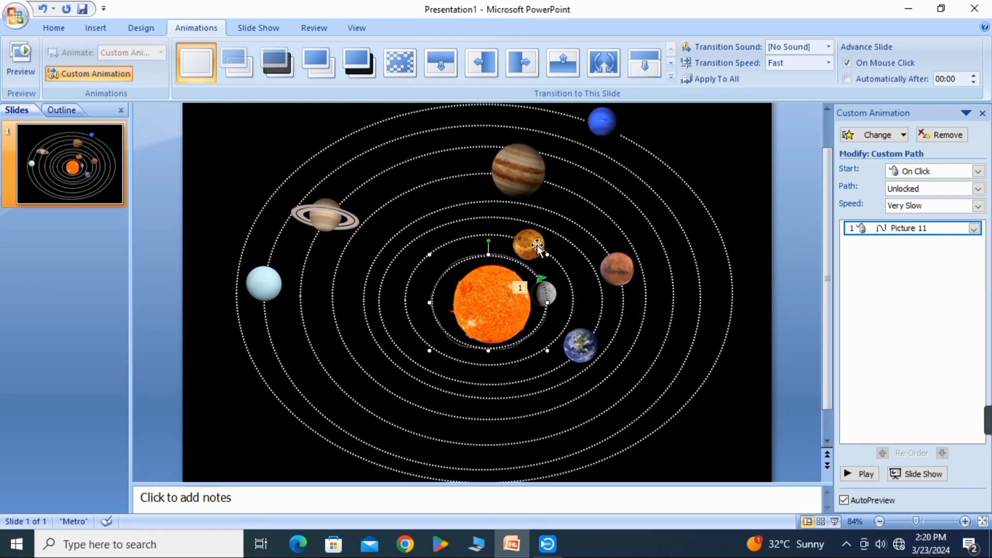
- Add a custom Curve motion path to Venus, tracing the second ring from the sun back to the planet
click(537, 245)
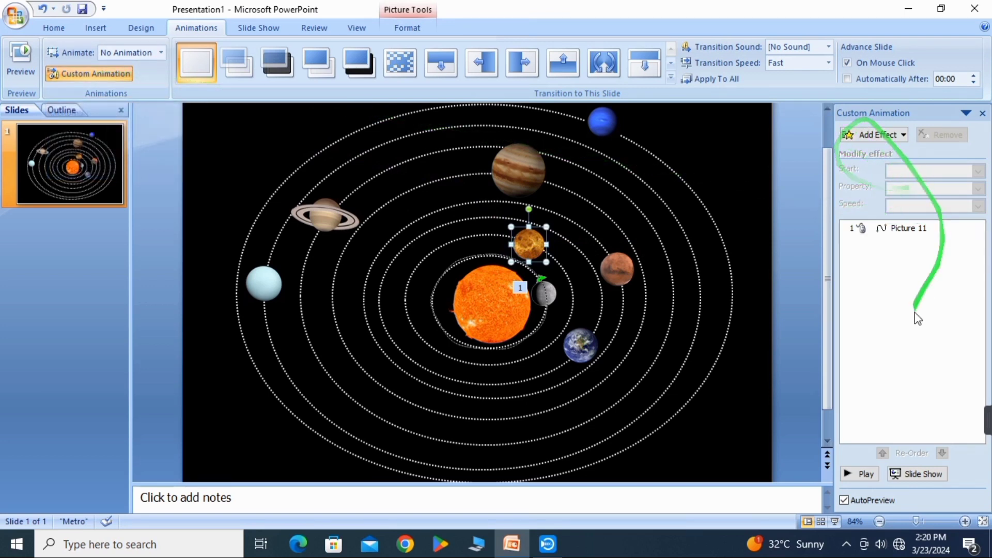
click(896, 138)
mouse_move(880, 206)
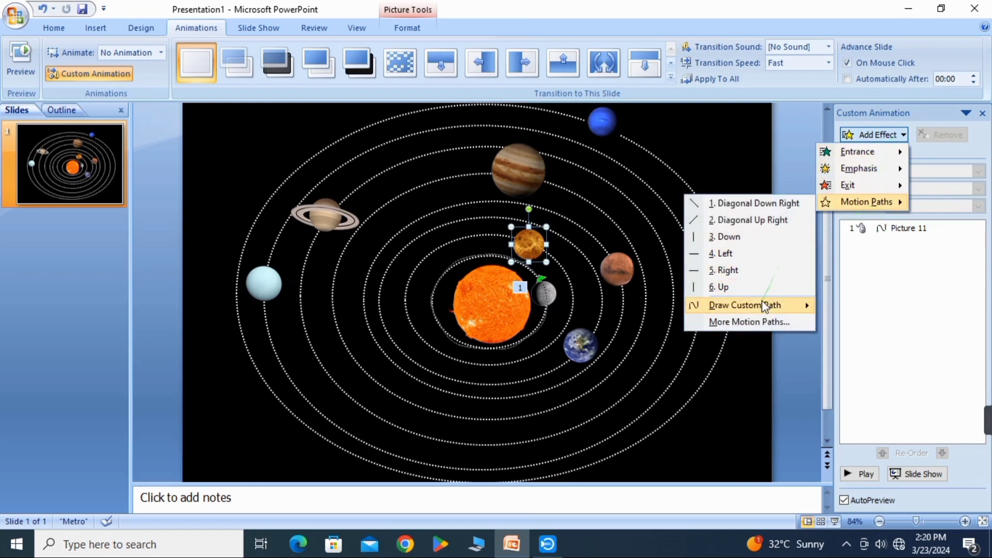
mouse_move(758, 306)
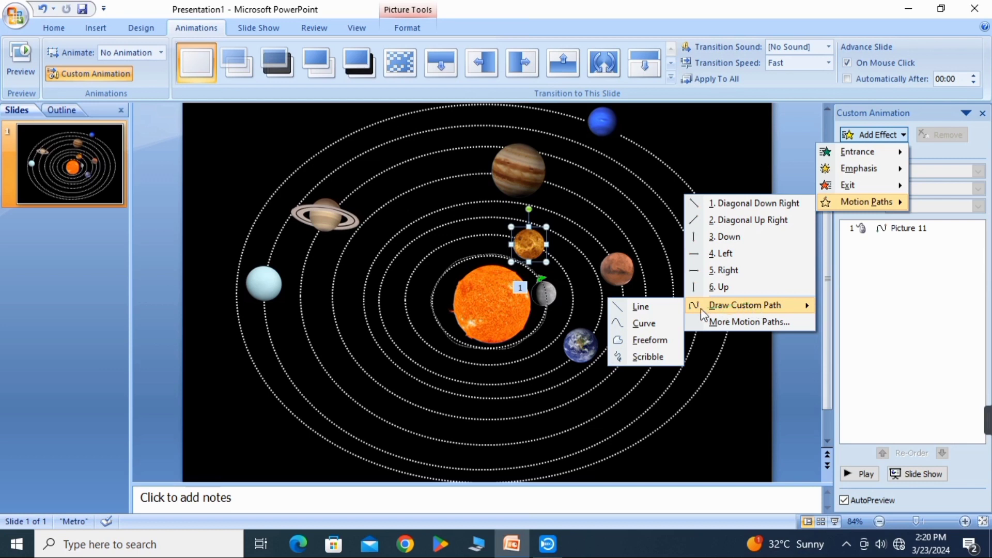
click(643, 323)
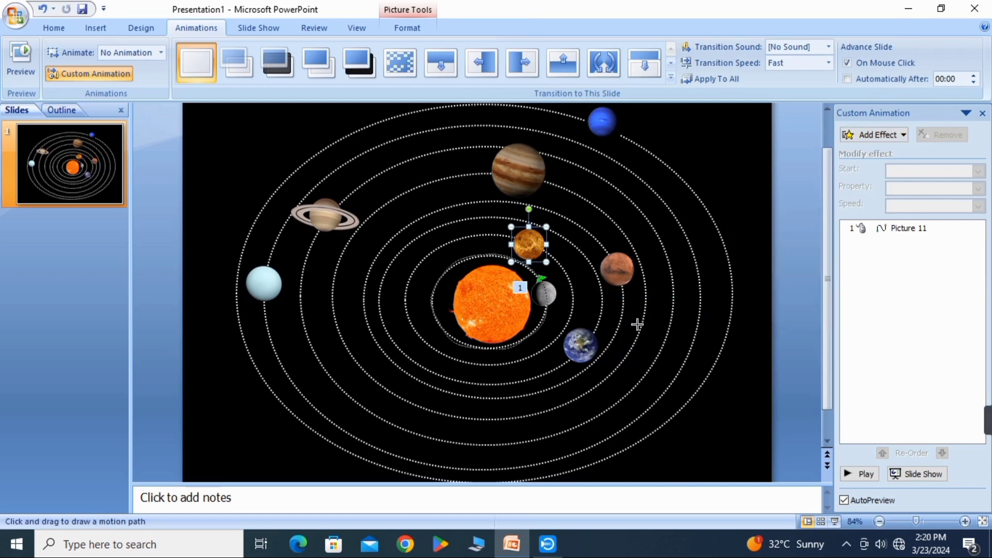
click(637, 324)
click(460, 362)
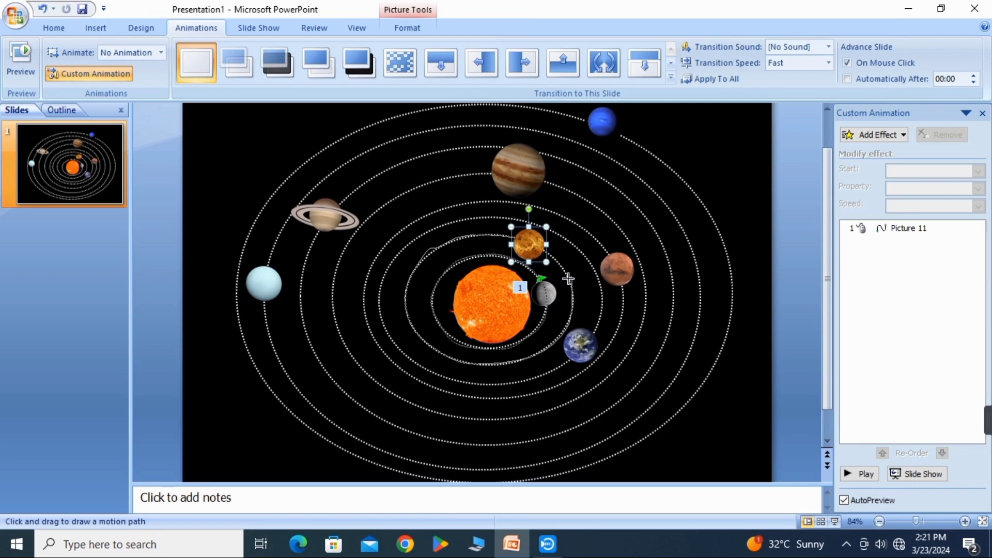
double_click(545, 249)
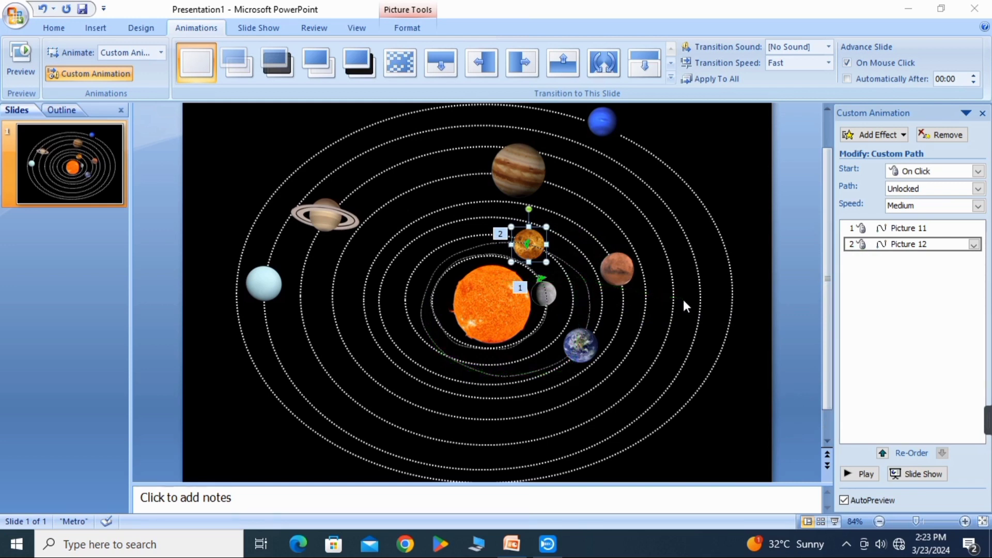
- Nudge Venus's motion path left and up so it lines up with the second ring
click(420, 308)
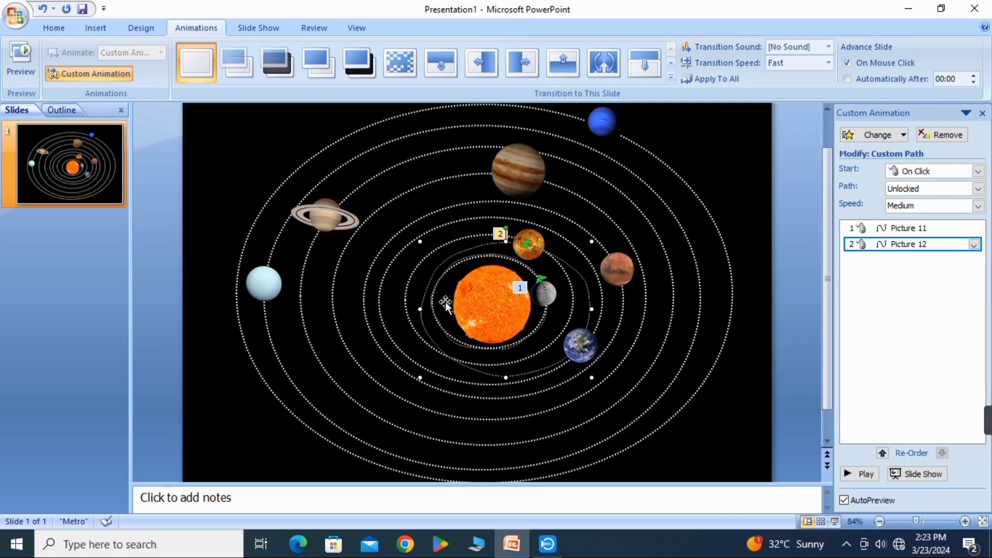
key(Left)
key(Left)
key(Left)
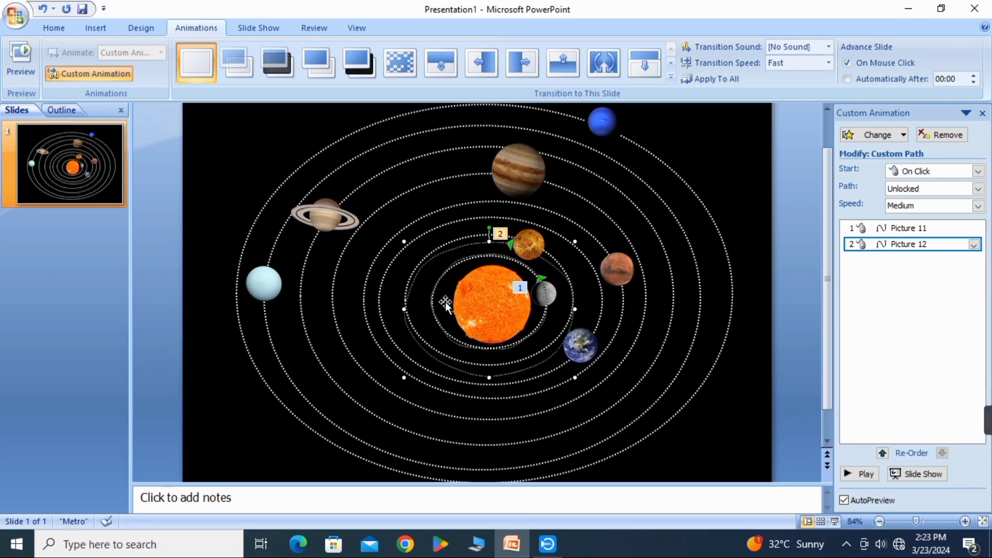
key(Up)
key(Up)
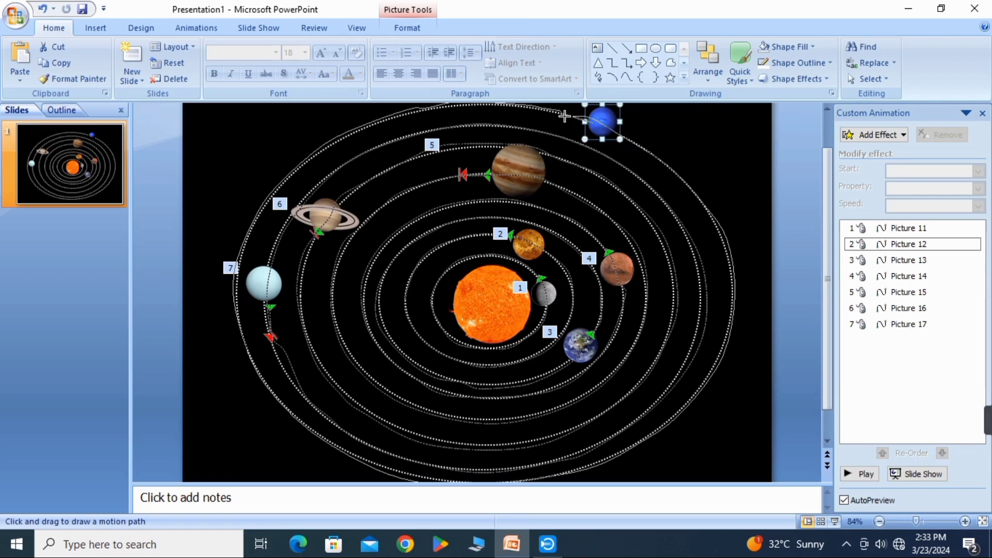
- Finish Neptune's custom curve motion path around the outermost ring and nudge it left to line up with that ring
double_click(567, 116)
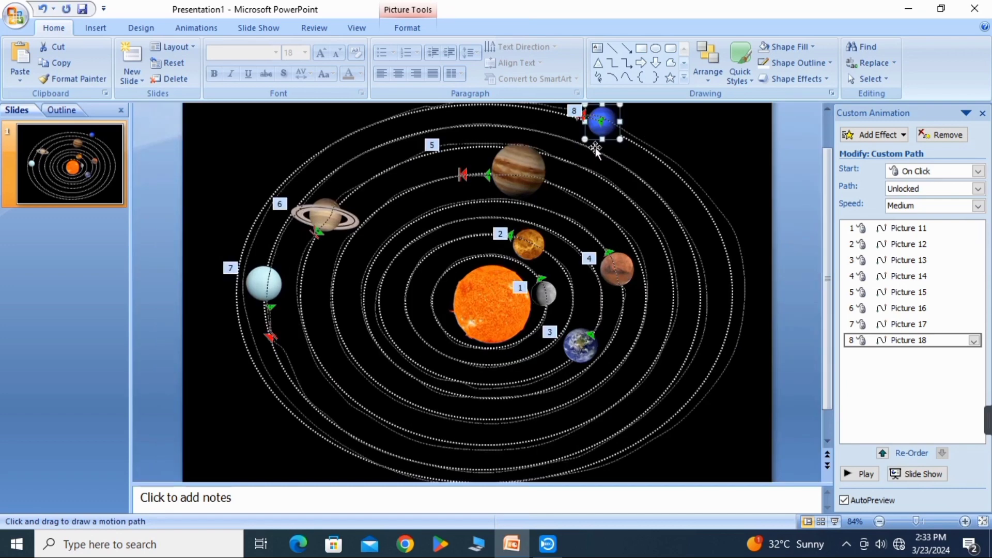
drag(765, 178, 745, 278)
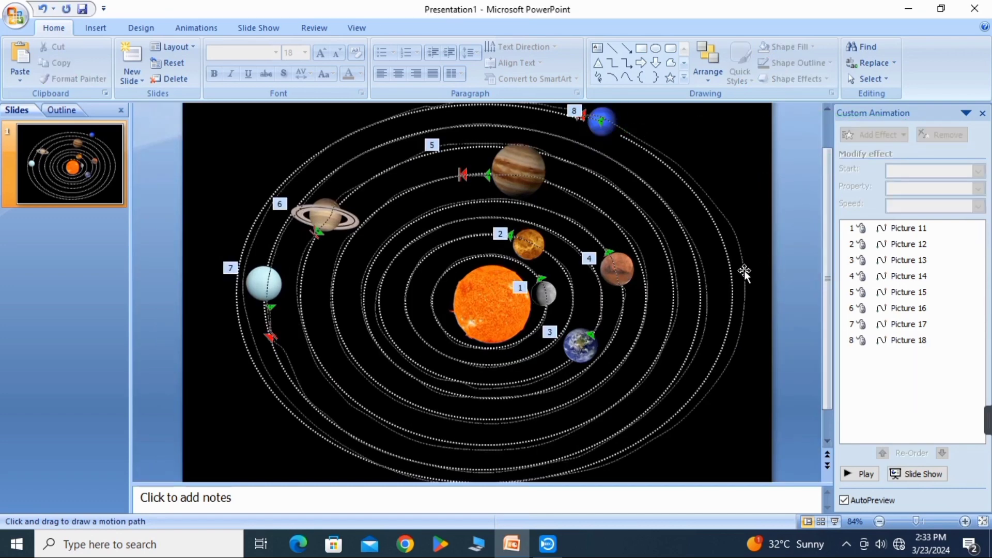
click(745, 272)
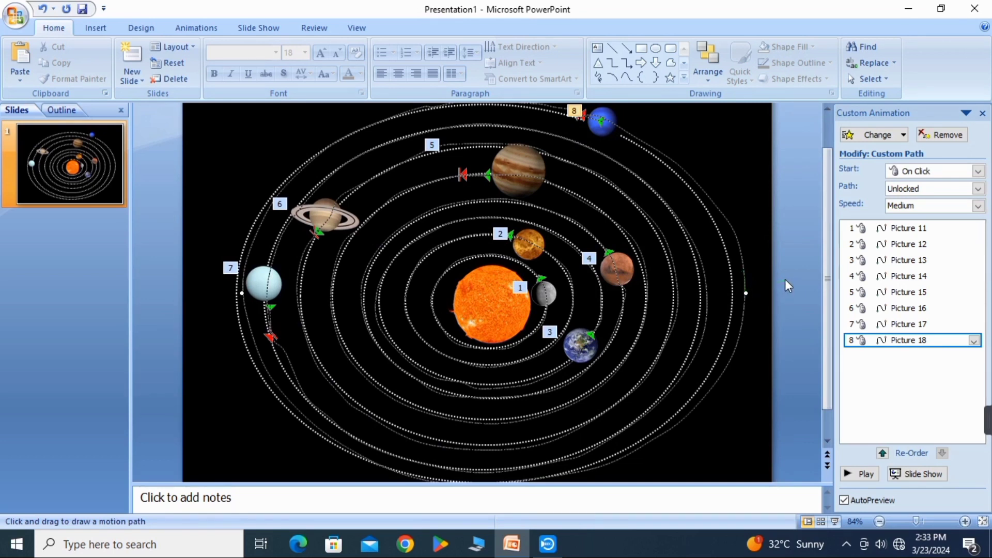
key(Left)
key(Left)
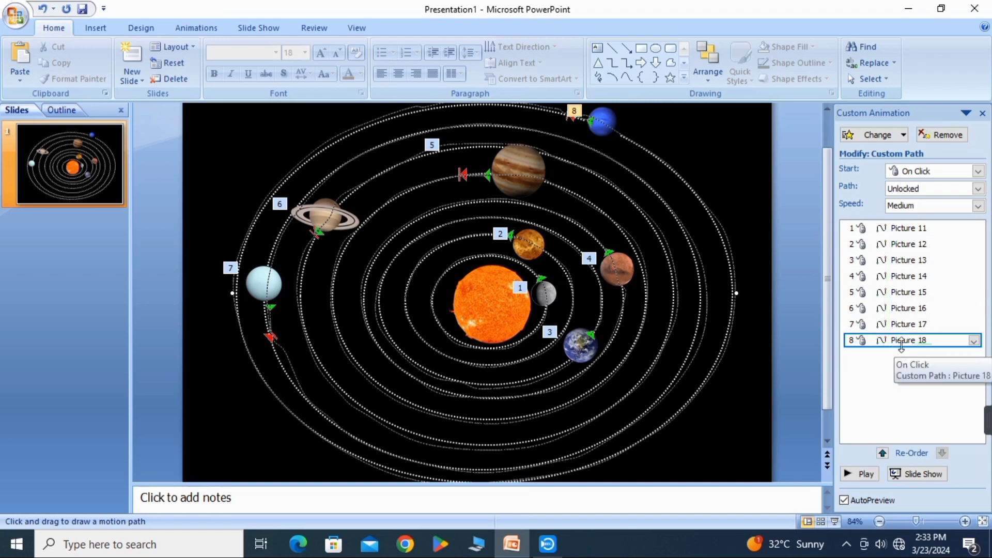
- Set the timing of Neptune's path animation to 5 seconds (Very Slow), repeating Until End of Slide
right_click(891, 341)
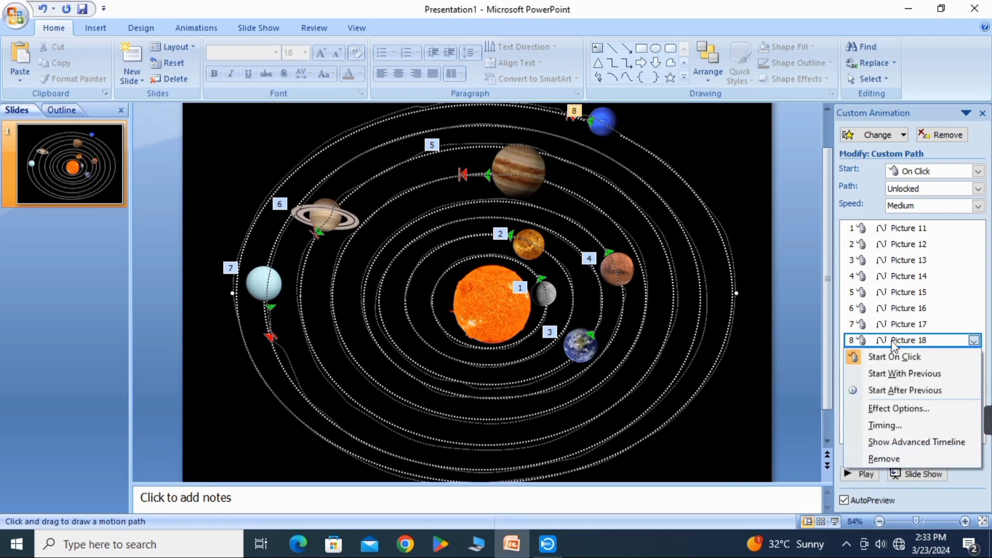
click(885, 425)
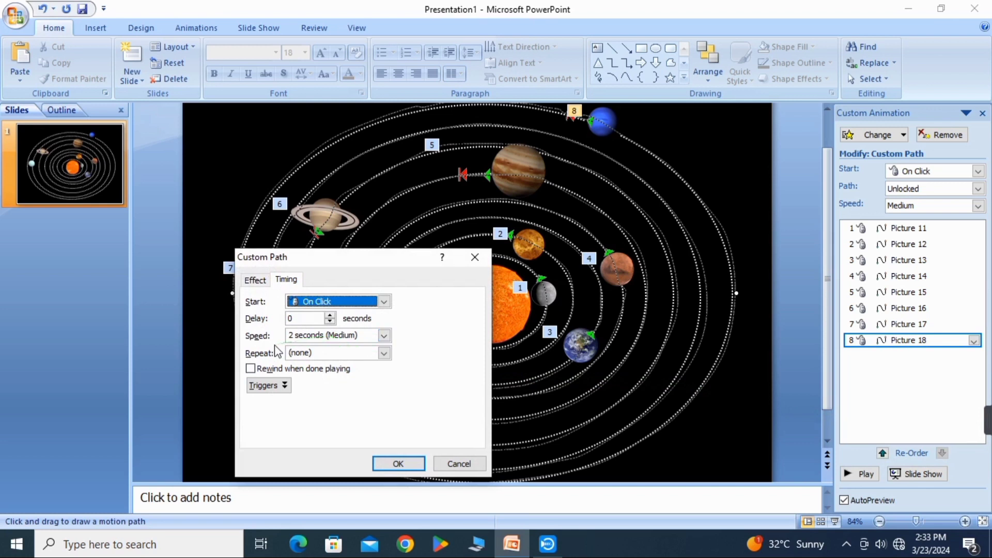
click(384, 336)
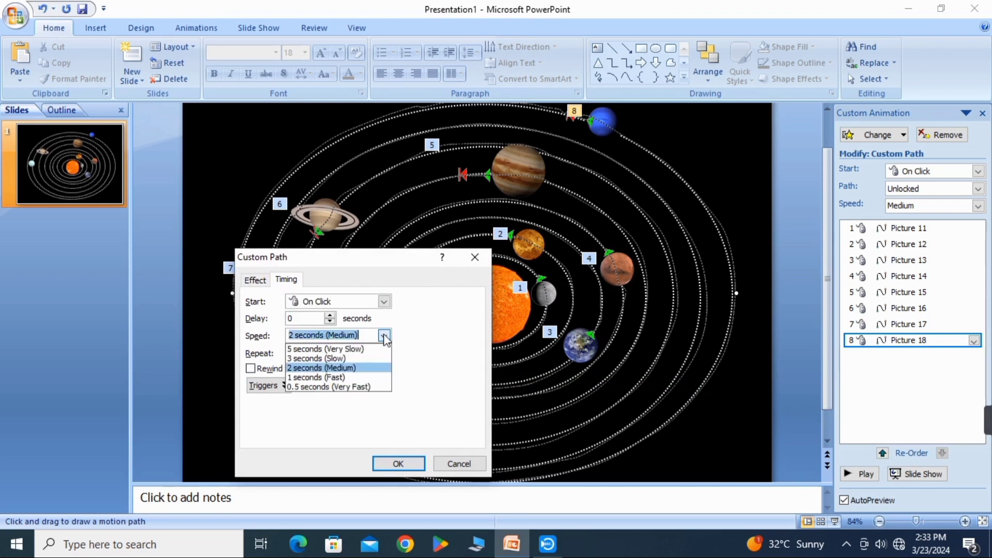
click(326, 350)
click(383, 353)
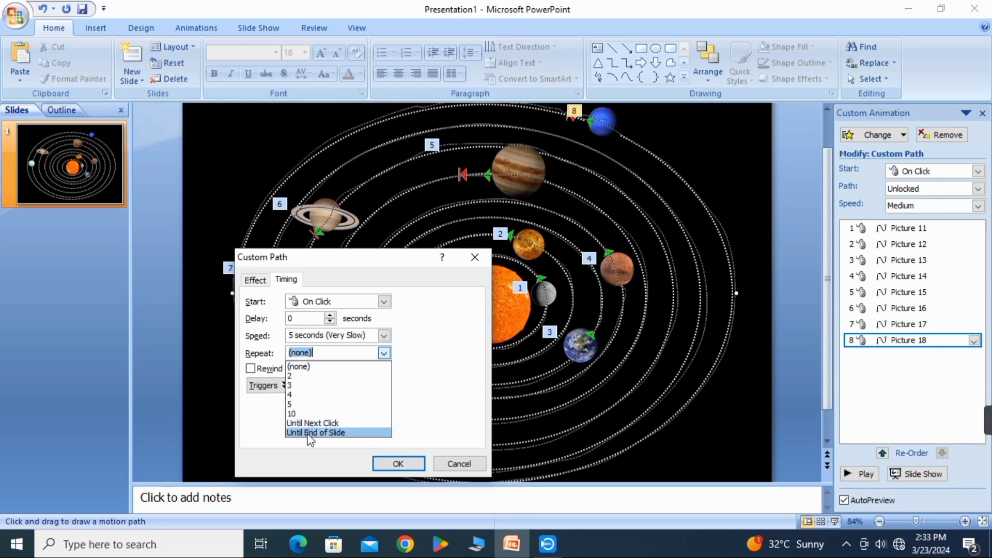
click(309, 433)
click(396, 470)
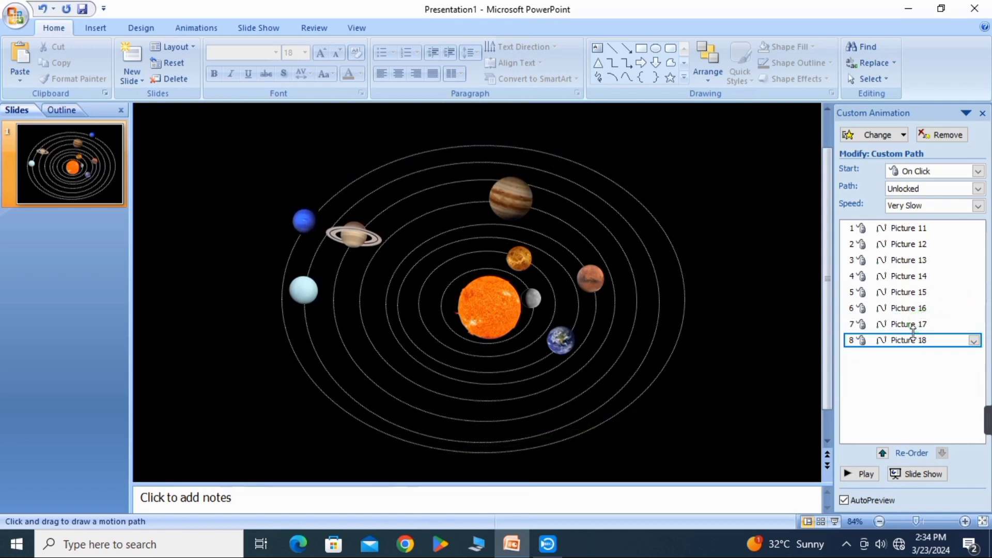
- Set the timing of Uranus's path animation (Picture 17) to repeat Until End of Slide at 5 seconds (Very Slow)
click(912, 330)
right_click(908, 330)
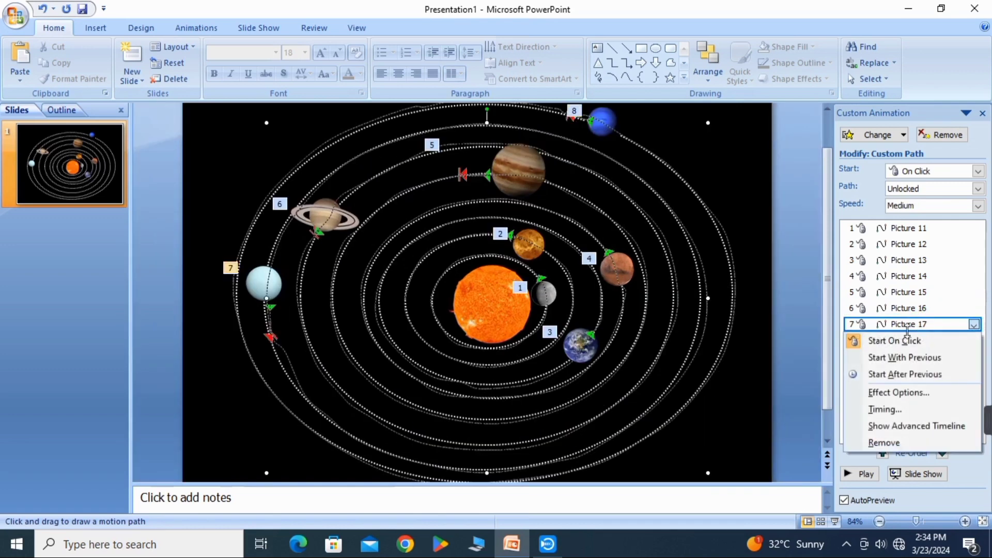
click(885, 410)
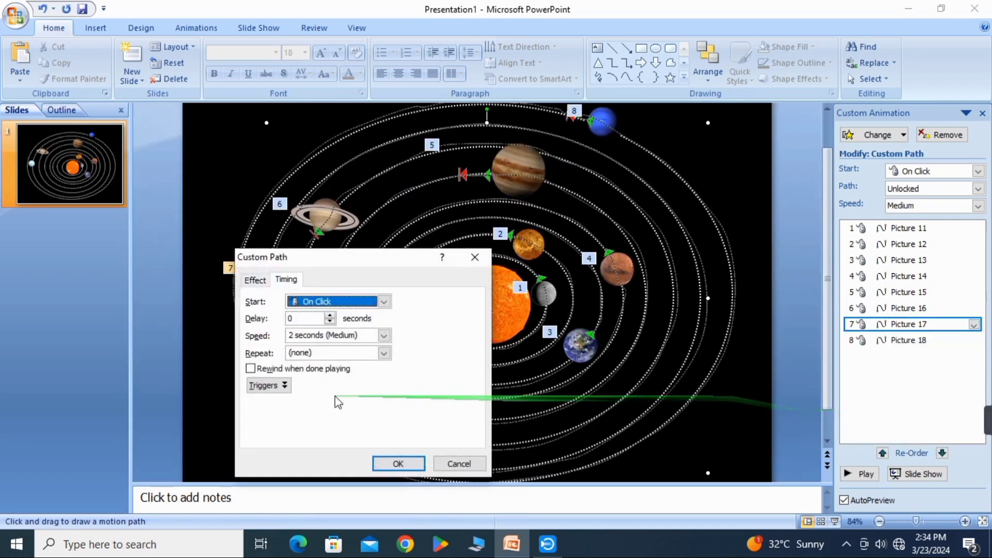
click(385, 354)
click(316, 433)
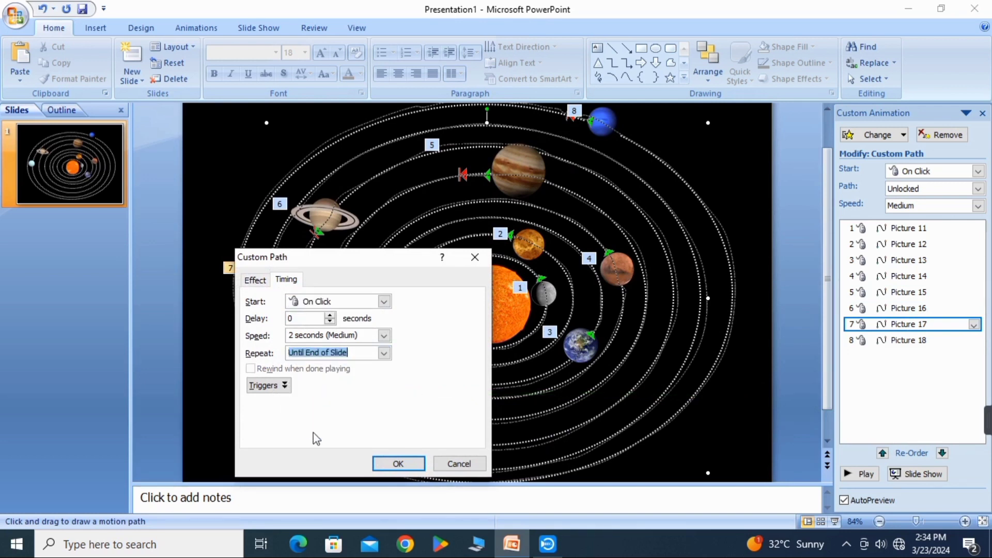
click(384, 335)
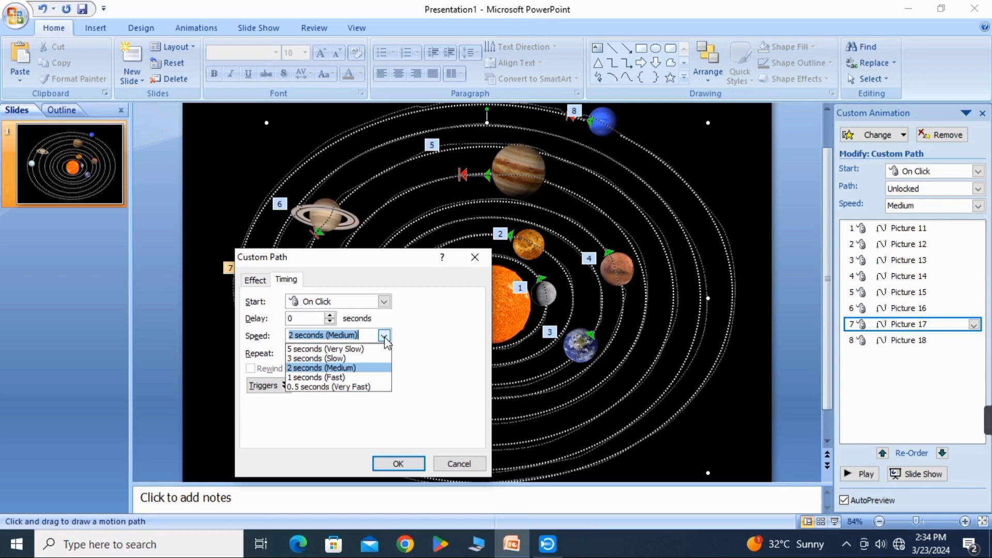
click(346, 349)
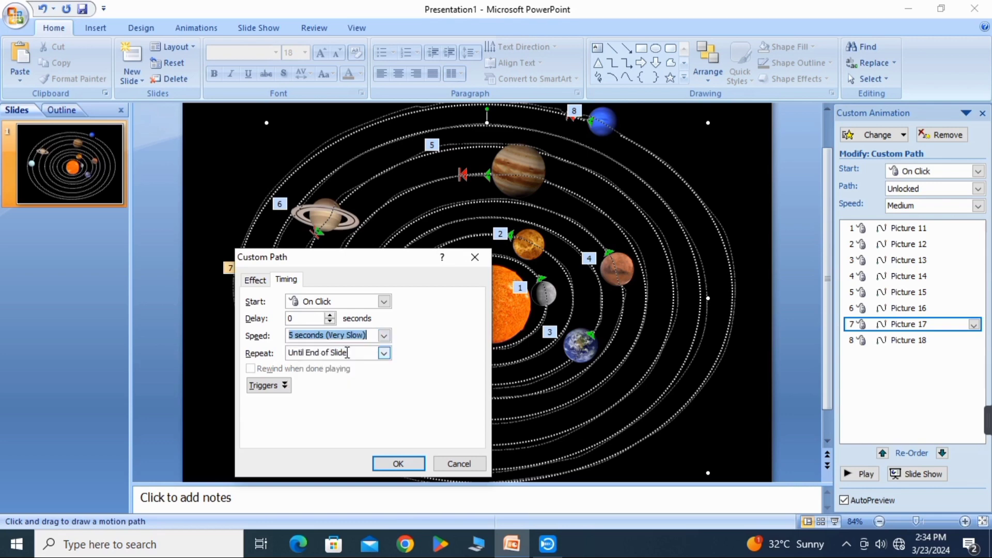
click(398, 464)
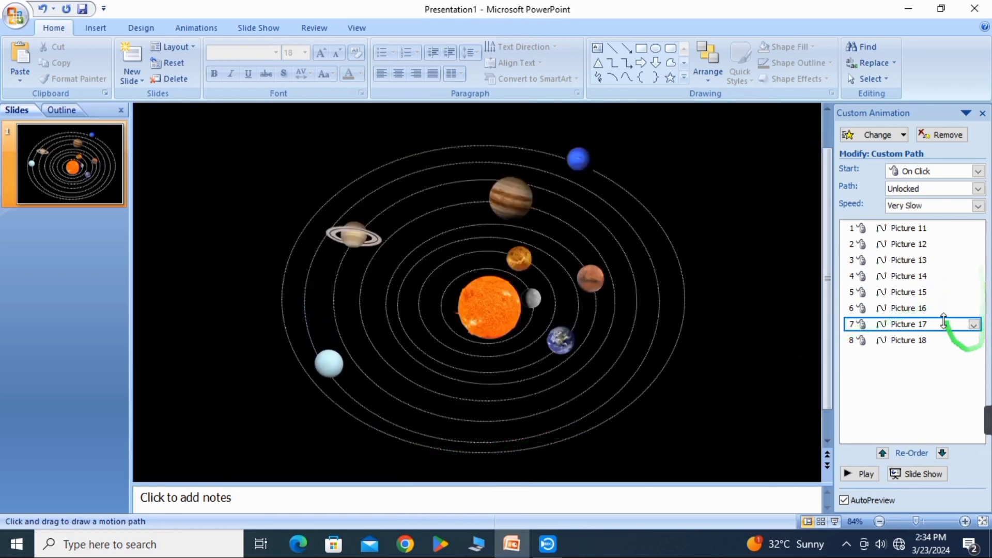